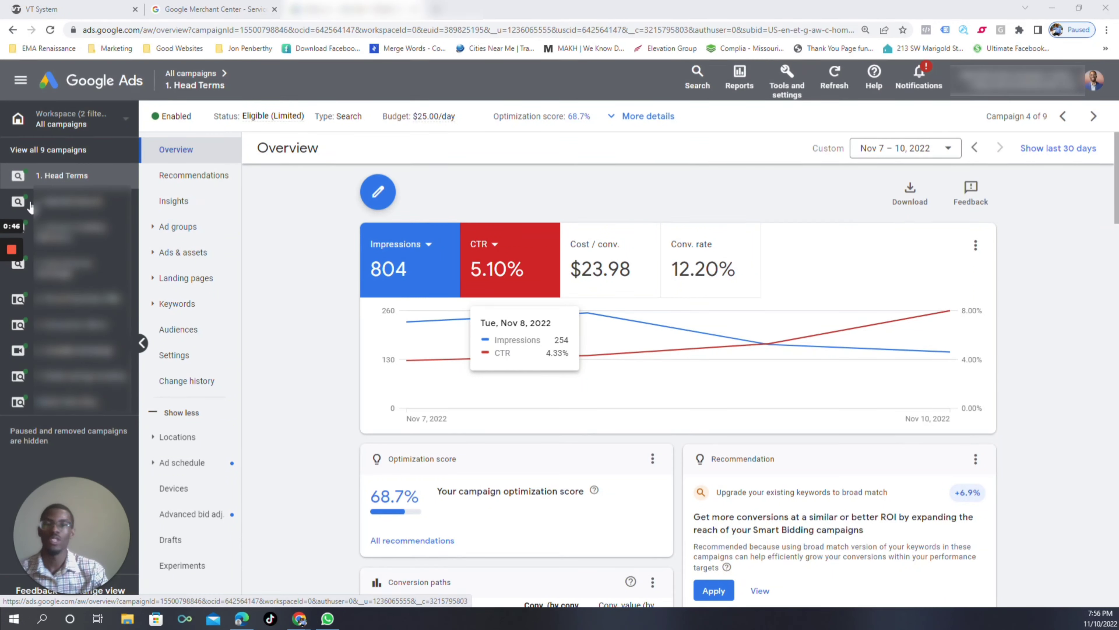
pyautogui.click(20, 80)
pyautogui.click(18, 80)
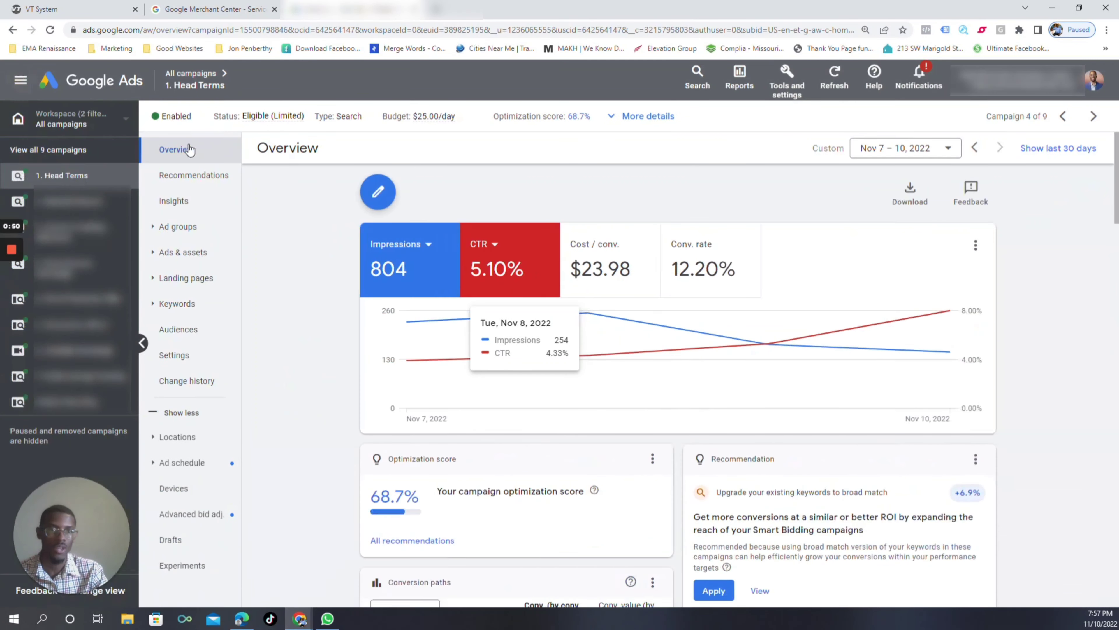
pyautogui.click(390, 189)
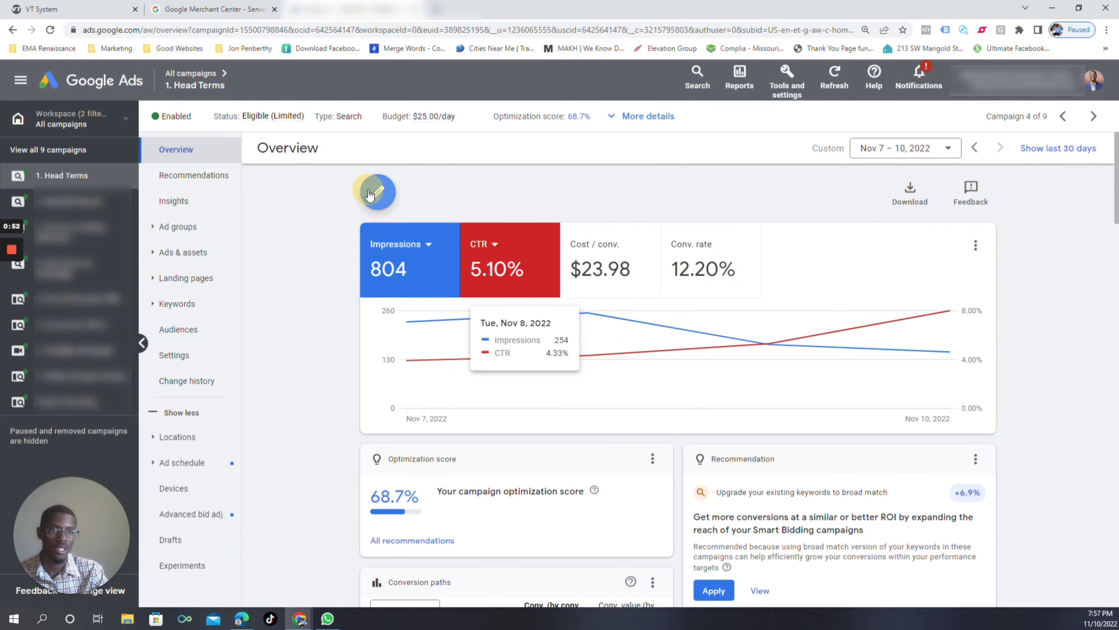
pyautogui.click(289, 214)
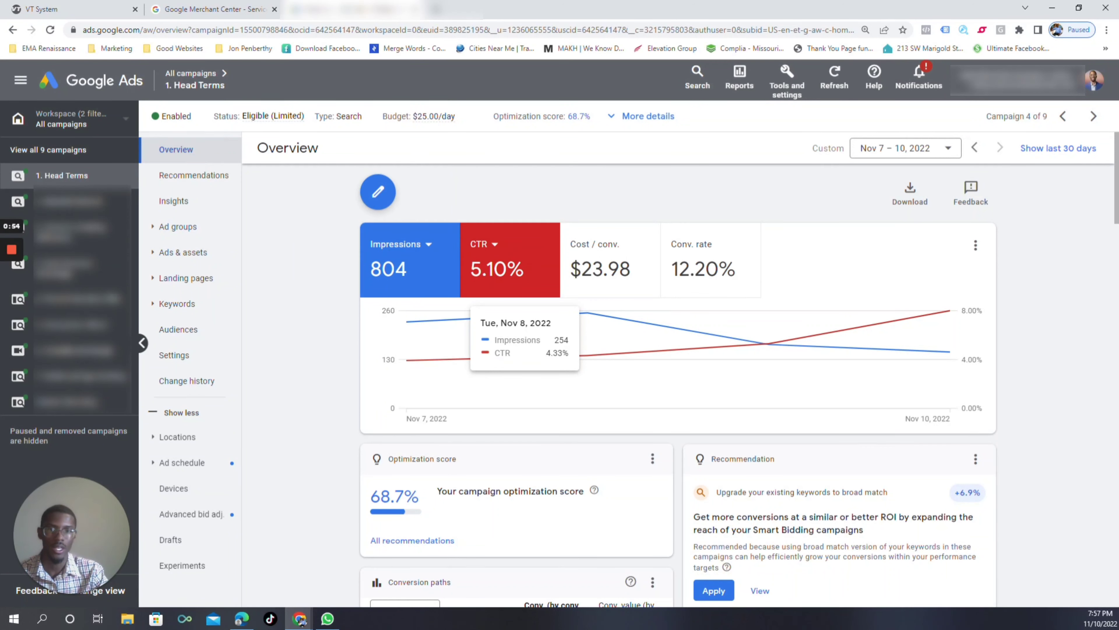
# Step: Start a new campaign from the all-campaigns view and choose Leads as its objective
pyautogui.click(70, 150)
pyautogui.click(376, 200)
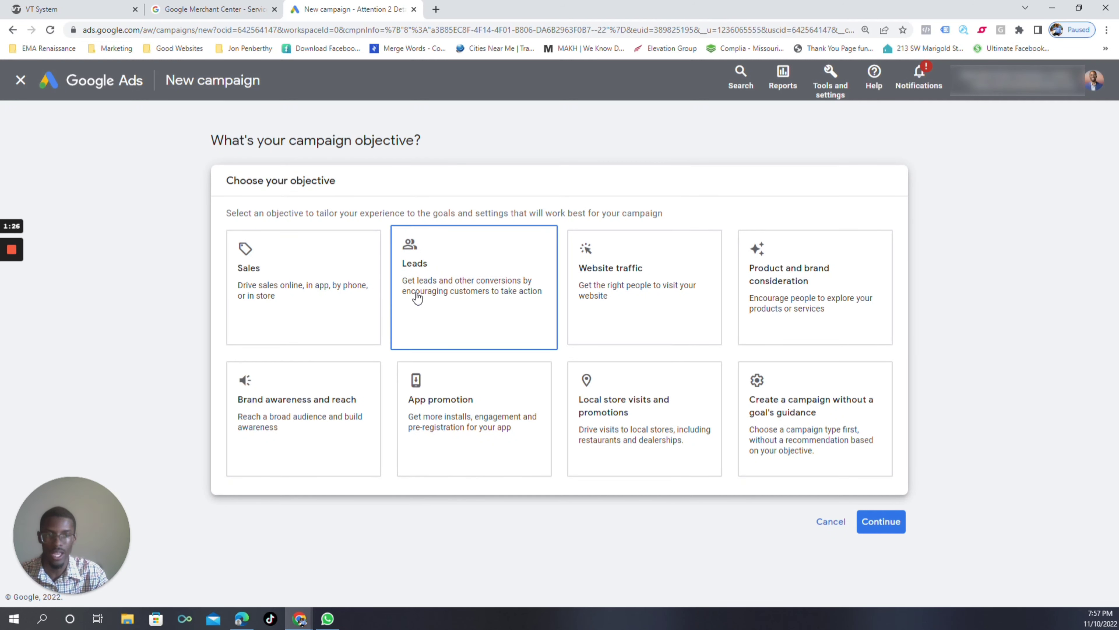
pyautogui.click(452, 267)
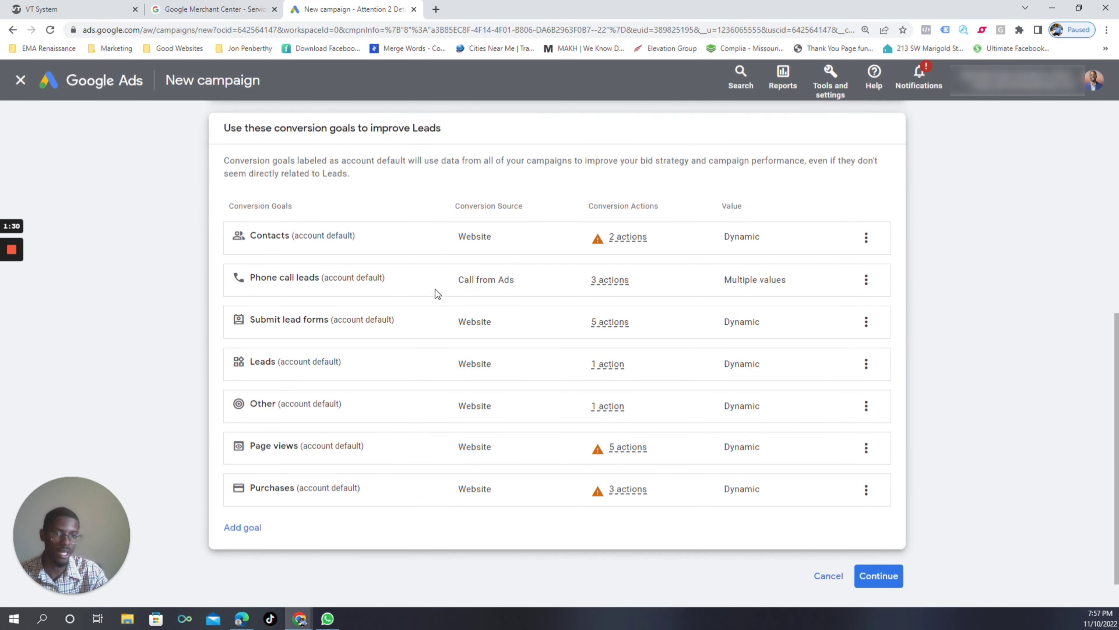
# Step: Remove the Purchases and Phone call leads goals from the campaign's conversion goals
pyautogui.click(733, 269)
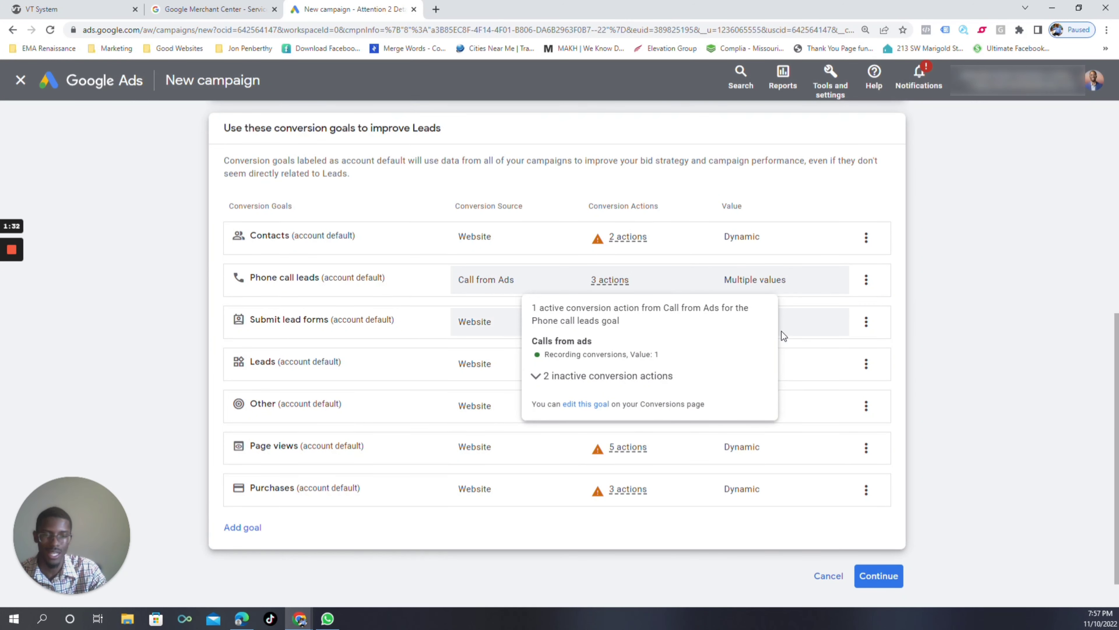
pyautogui.click(863, 498)
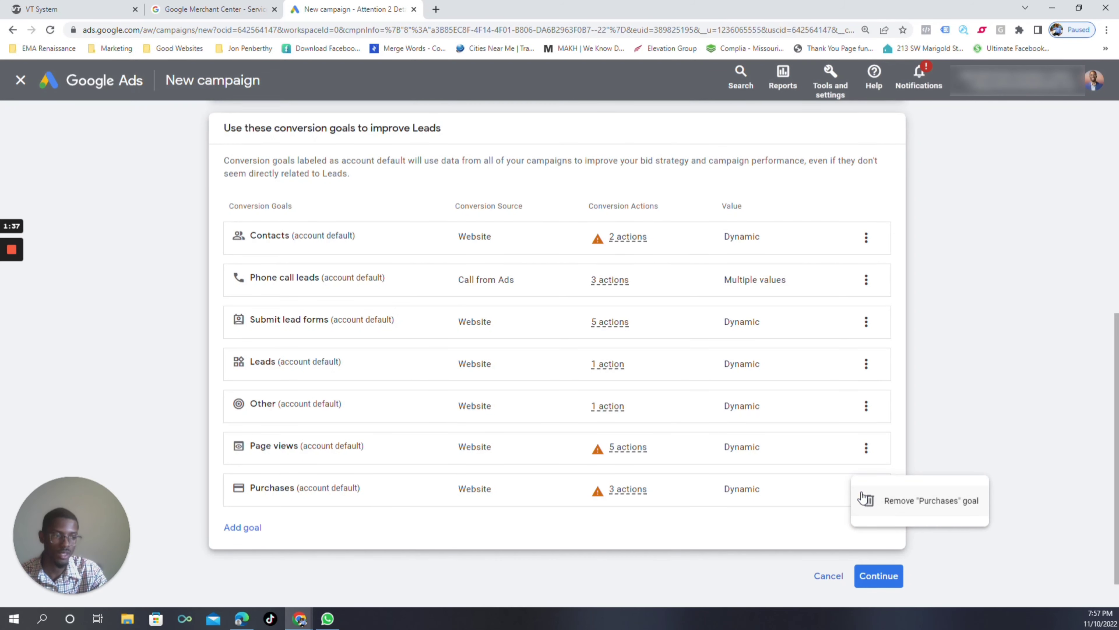
pyautogui.click(886, 501)
pyautogui.click(694, 376)
pyautogui.moveTo(696, 380)
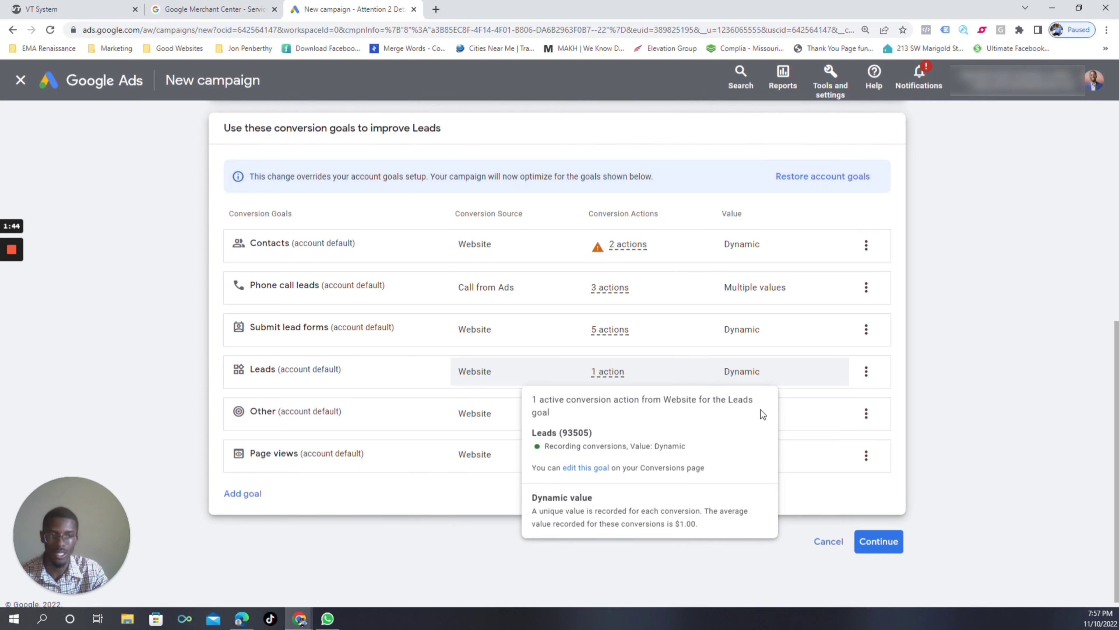
pyautogui.click(865, 291)
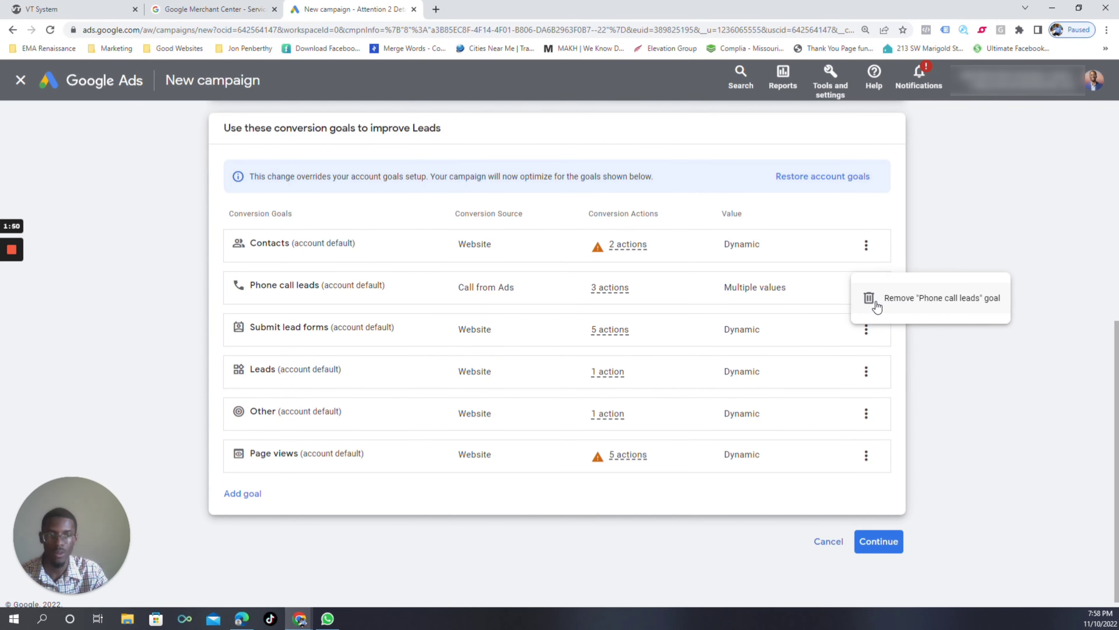
pyautogui.click(876, 305)
pyautogui.click(684, 374)
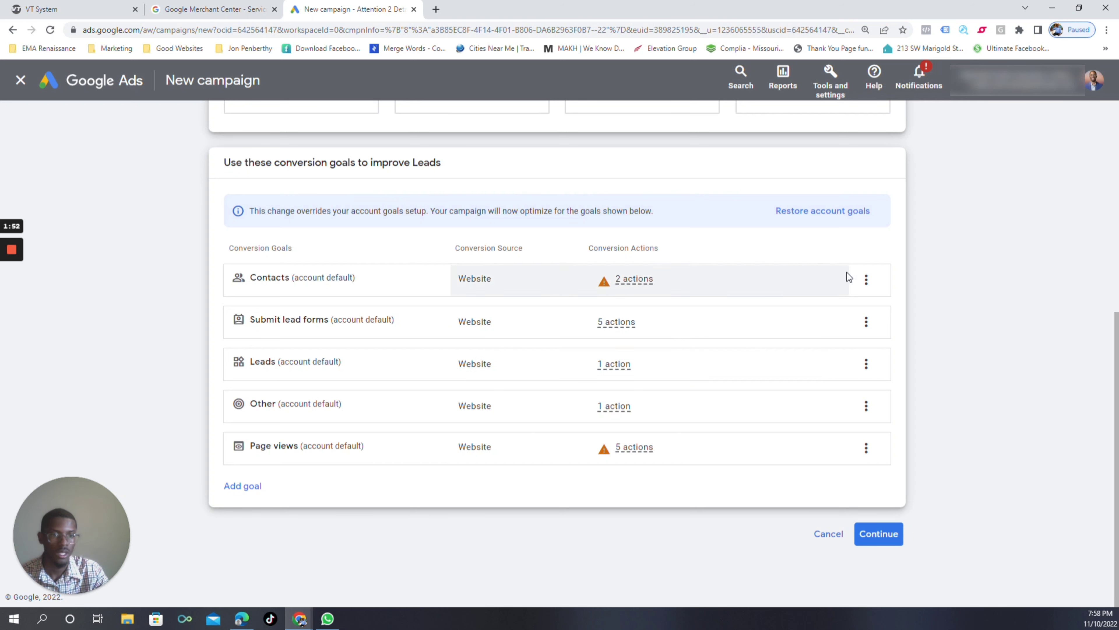
# Step: Remove the Contacts and Page views goals from the campaign's conversion goals
pyautogui.moveTo(616, 286)
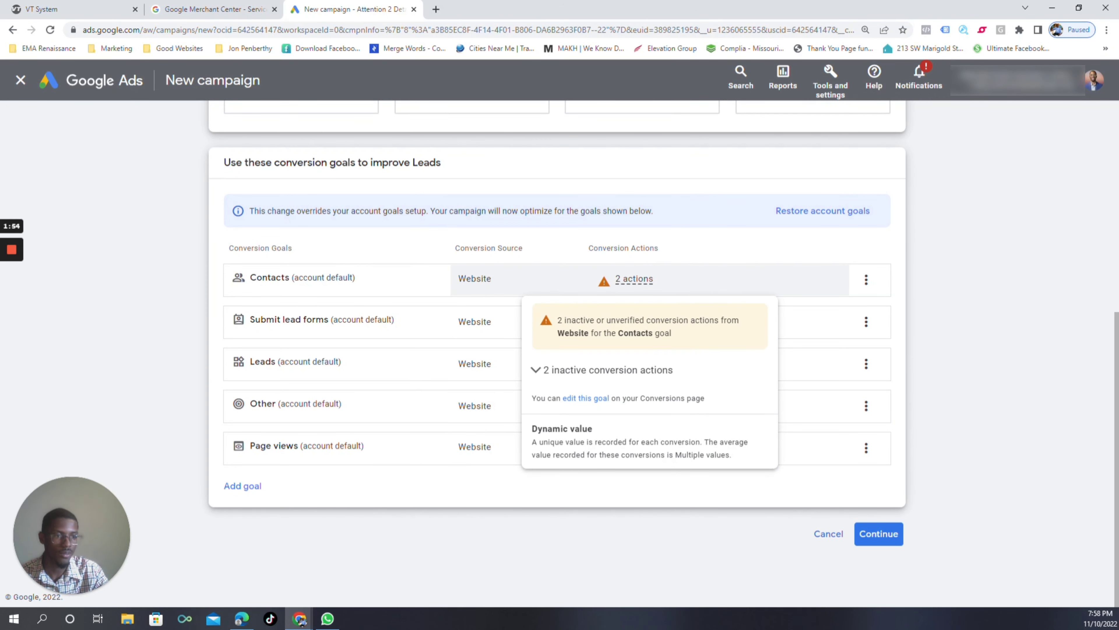
pyautogui.click(866, 279)
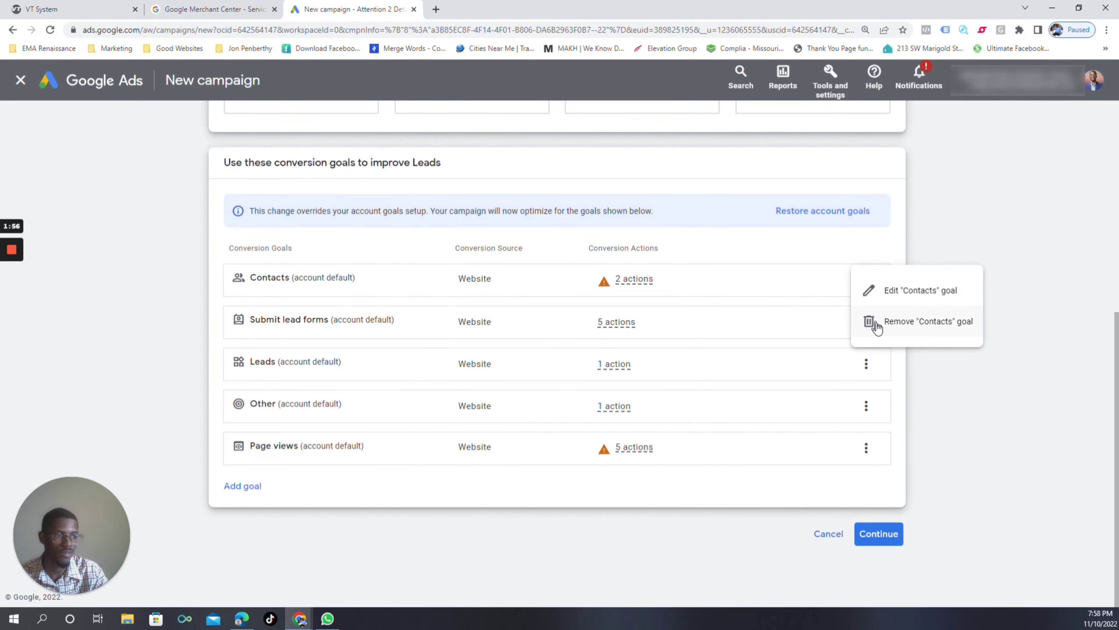
pyautogui.click(879, 322)
pyautogui.click(700, 373)
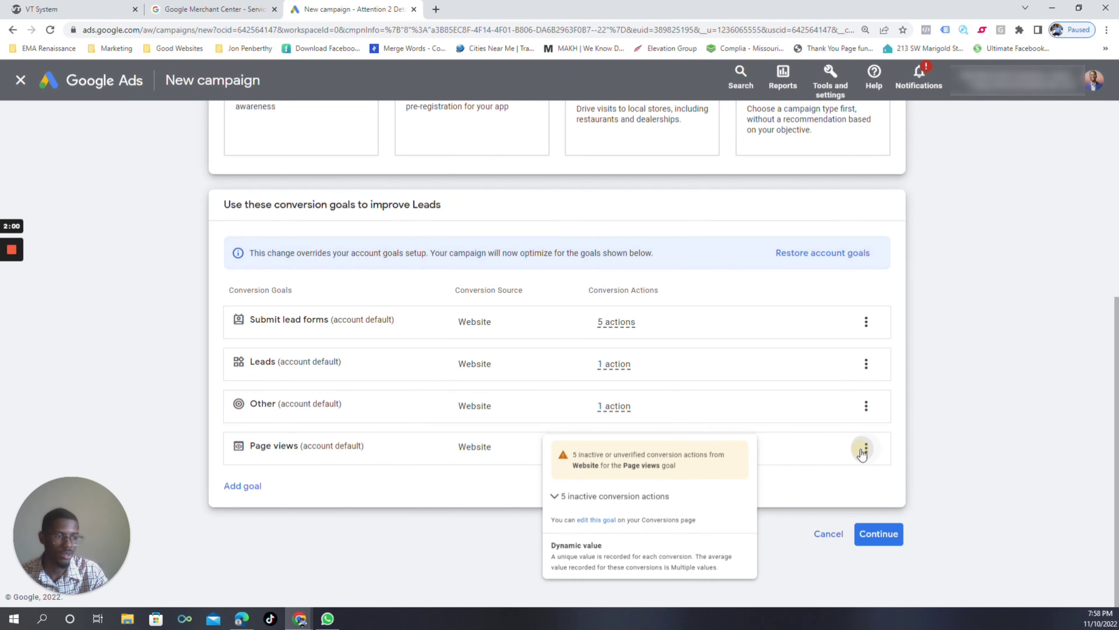
pyautogui.click(865, 448)
pyautogui.click(877, 459)
pyautogui.click(685, 374)
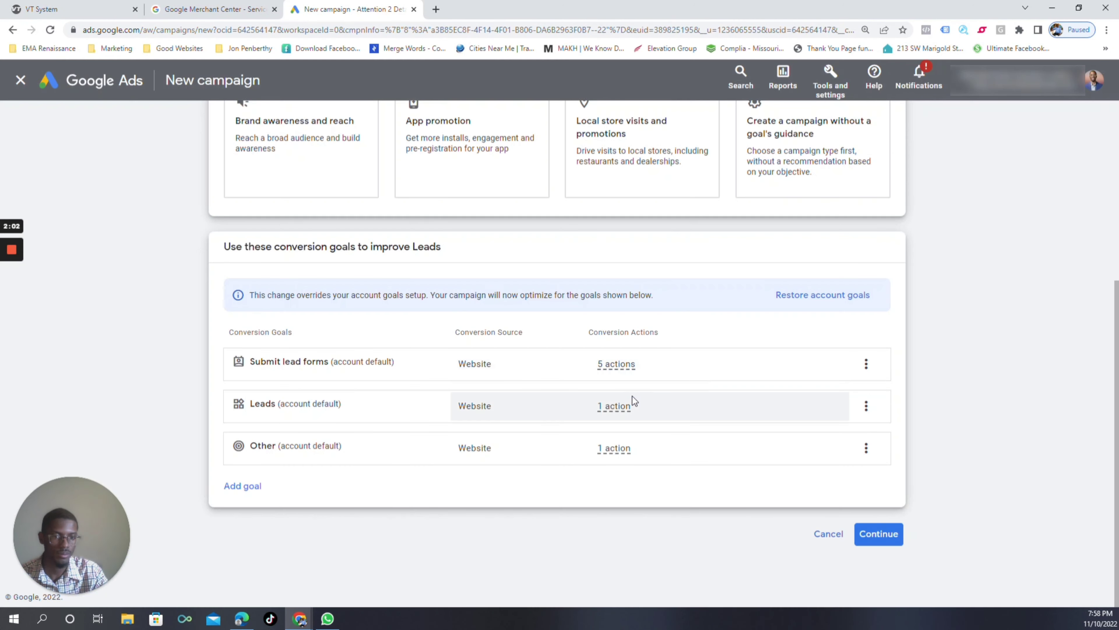
# Step: Accept the remaining conversion goals and set up a Search campaign with lead form submissions as the way to reach the goal
pyautogui.moveTo(651, 416)
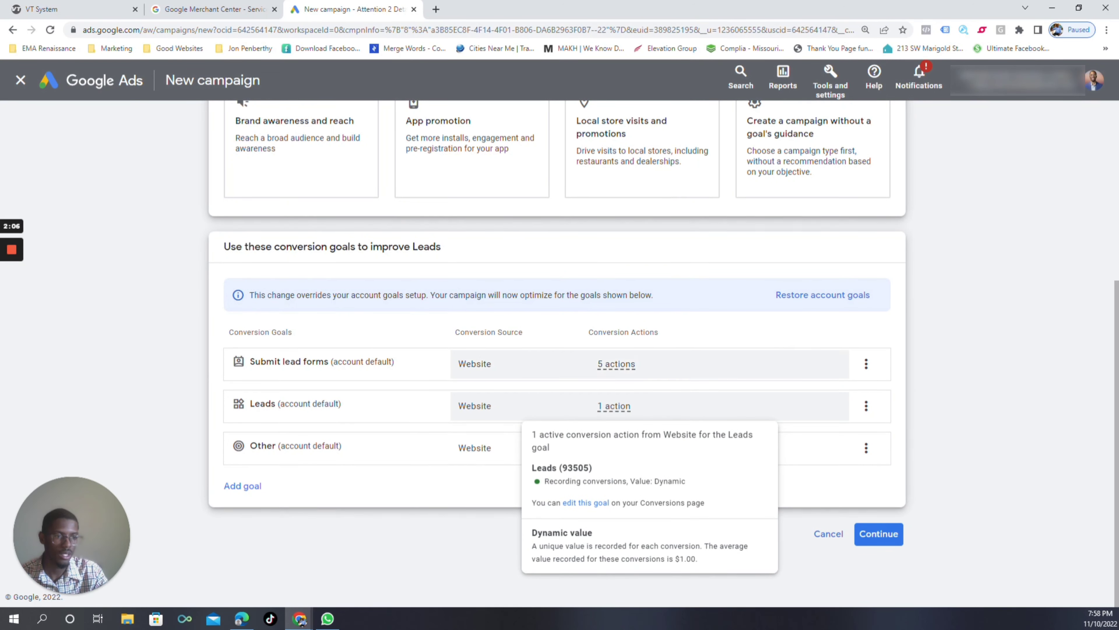
pyautogui.moveTo(617, 364)
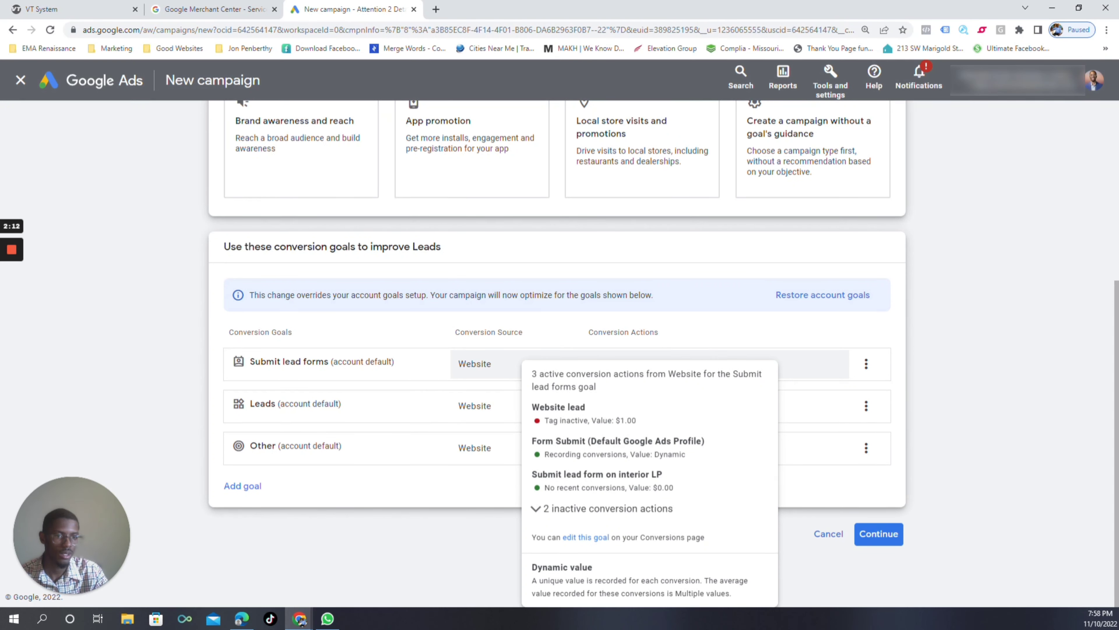
pyautogui.moveTo(614, 448)
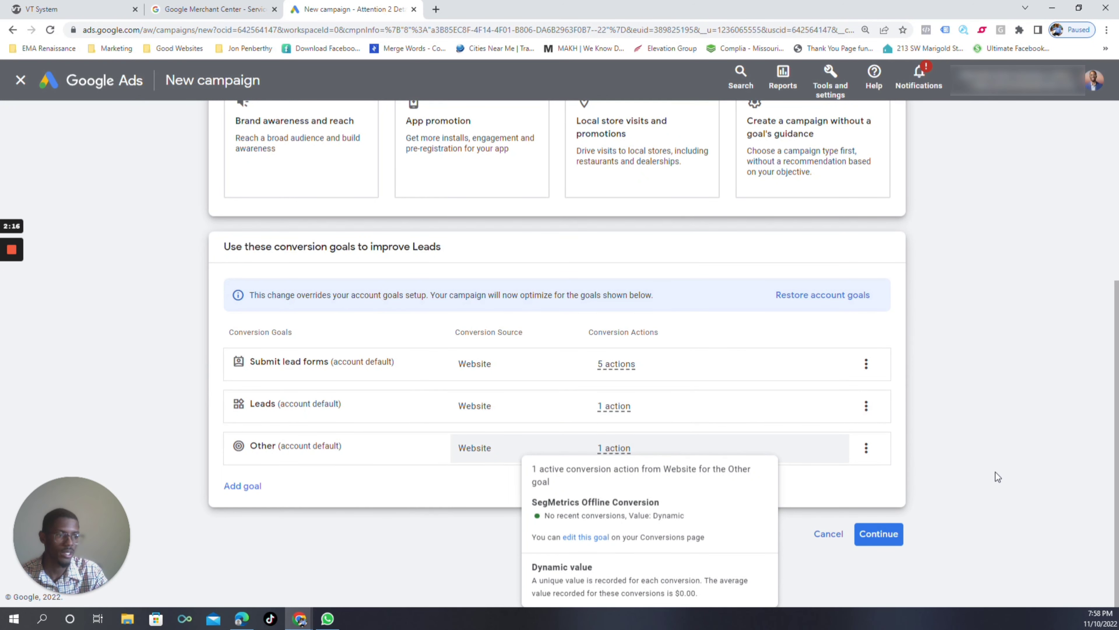
pyautogui.click(890, 545)
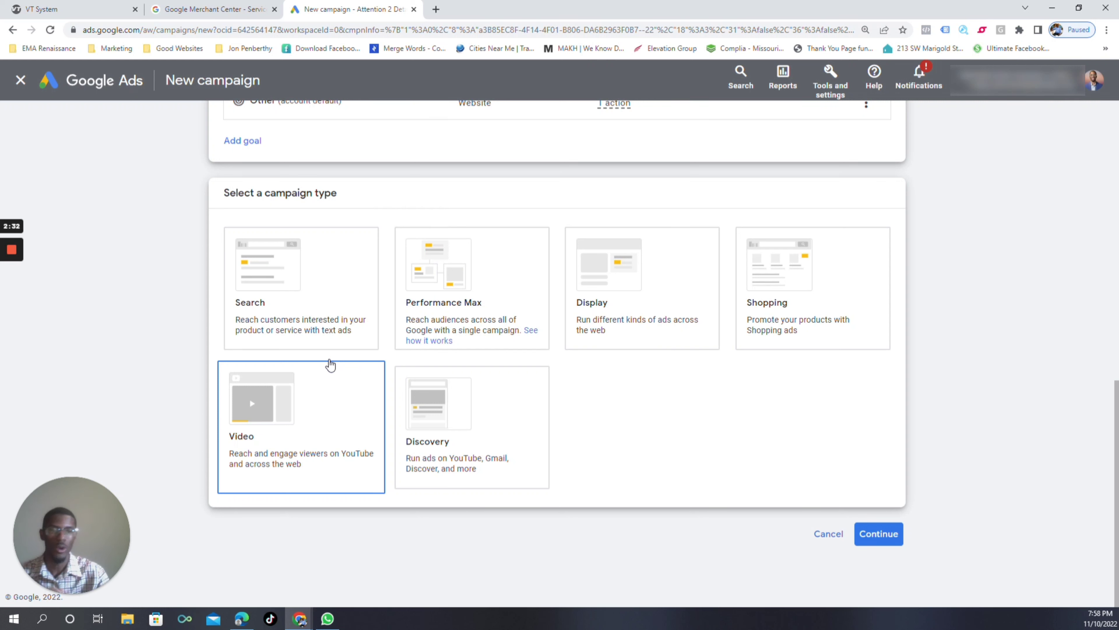
pyautogui.click(314, 305)
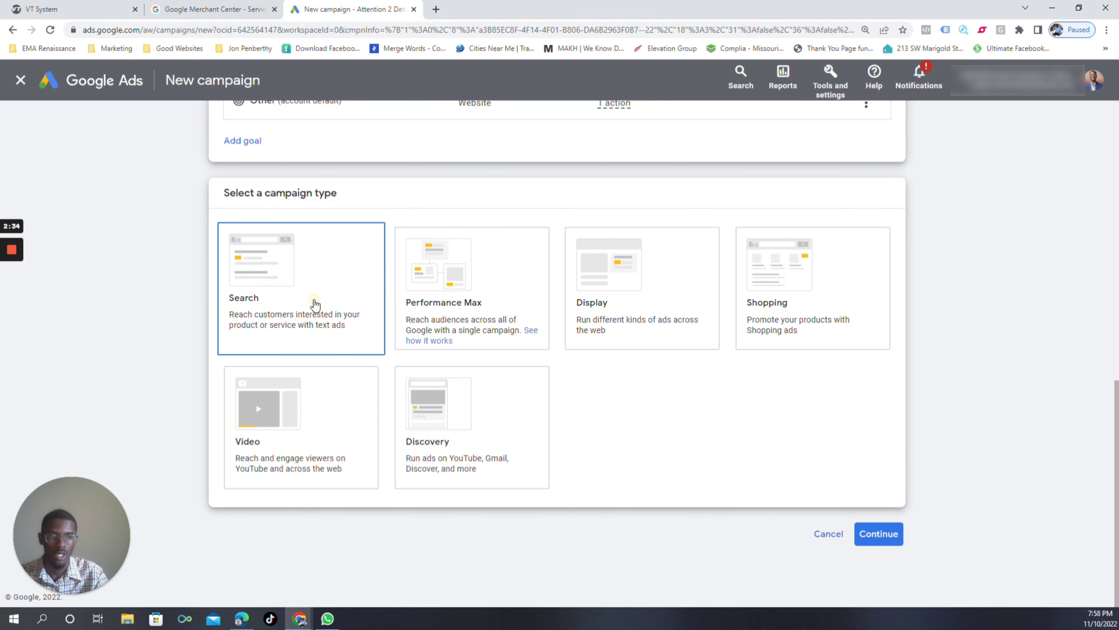
pyautogui.scroll(-5, 845, 479)
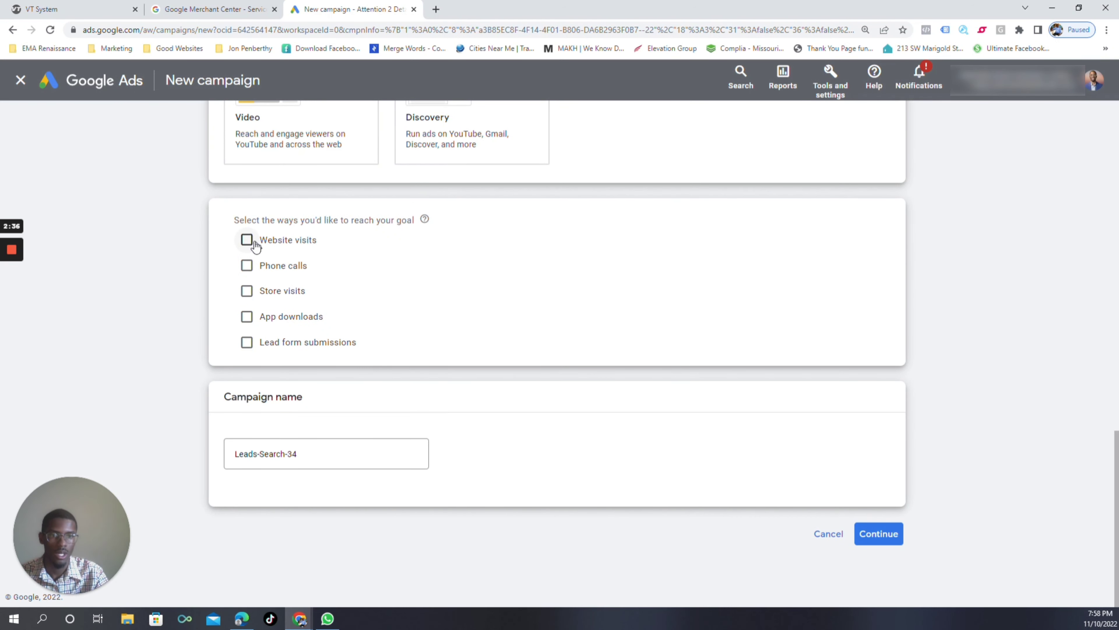
pyautogui.click(247, 342)
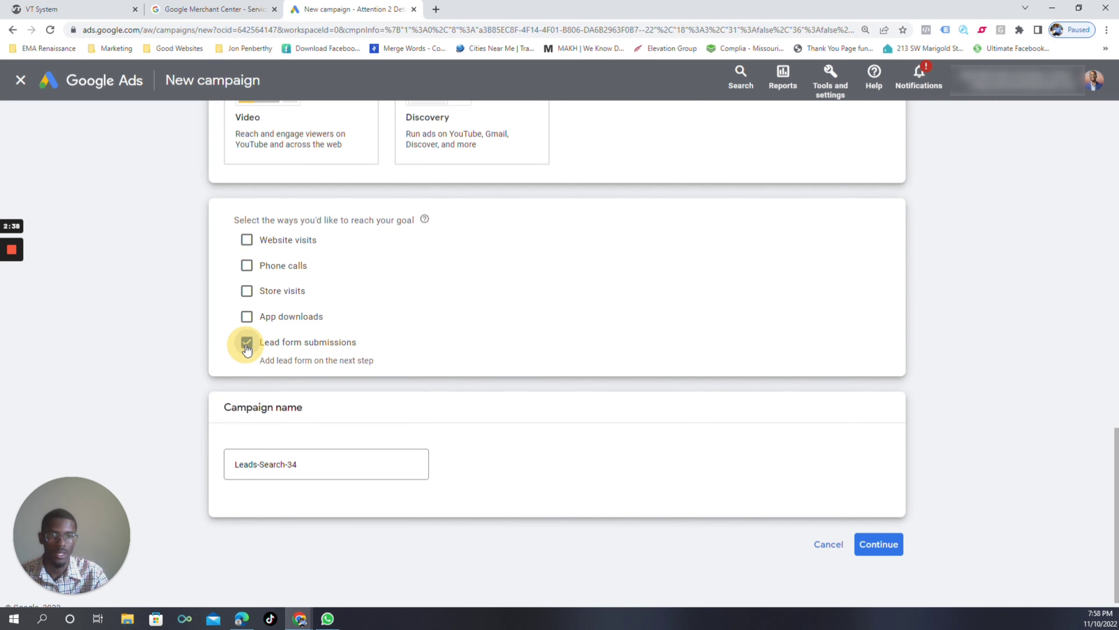
# Step: Replace the default campaign name with "1. Campaign Phase 1"
pyautogui.tripleClick(260, 463)
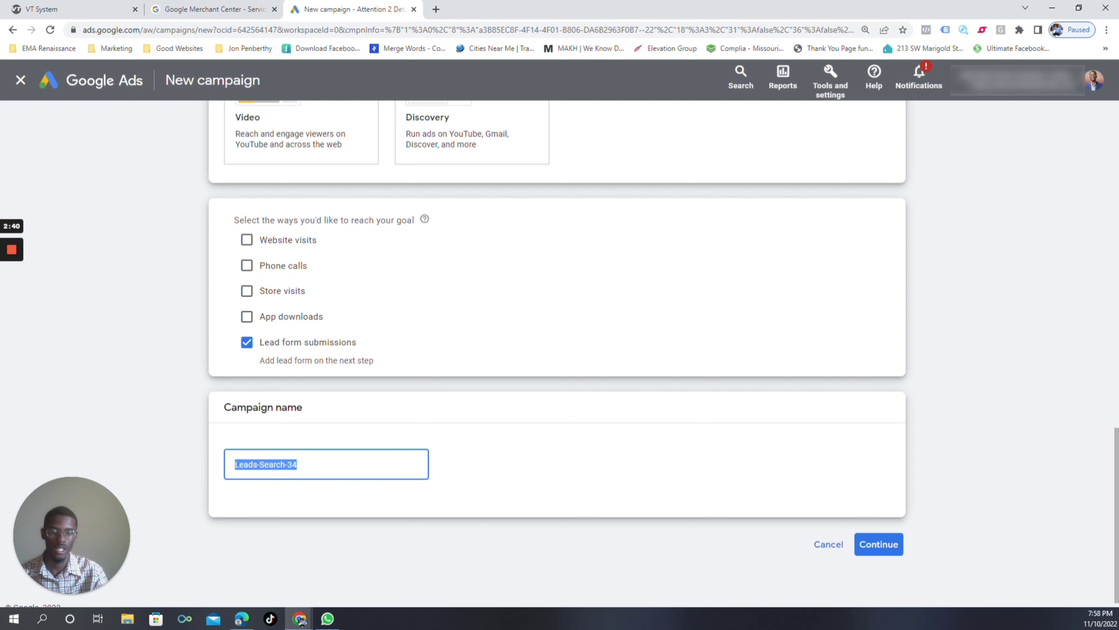
pyautogui.press('BackSpace')
pyautogui.write('1. ')
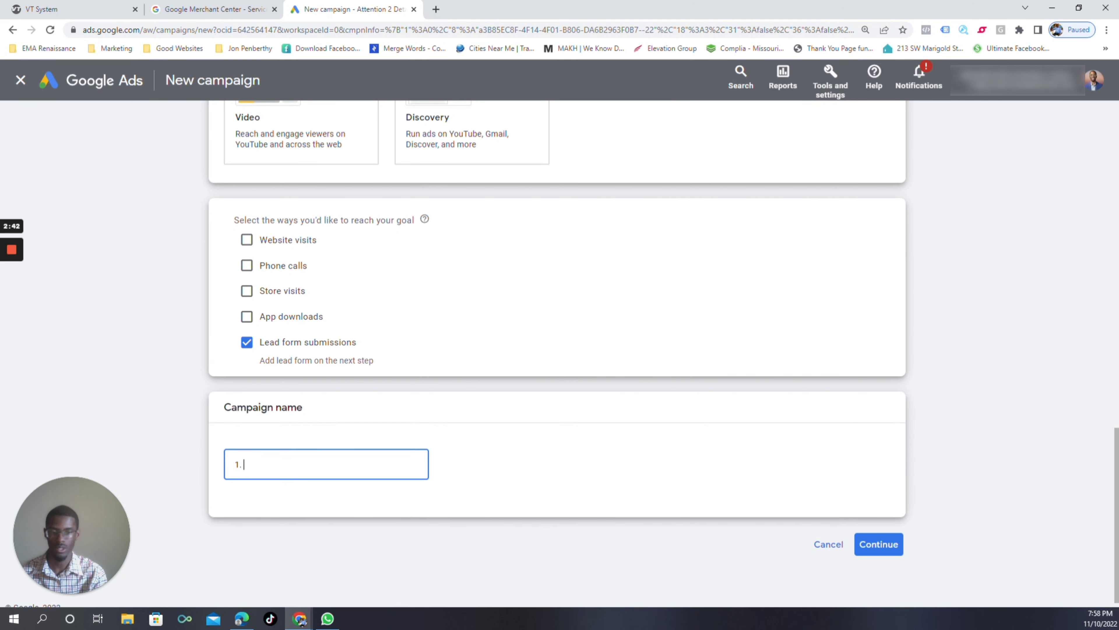
pyautogui.write('Campaign ')
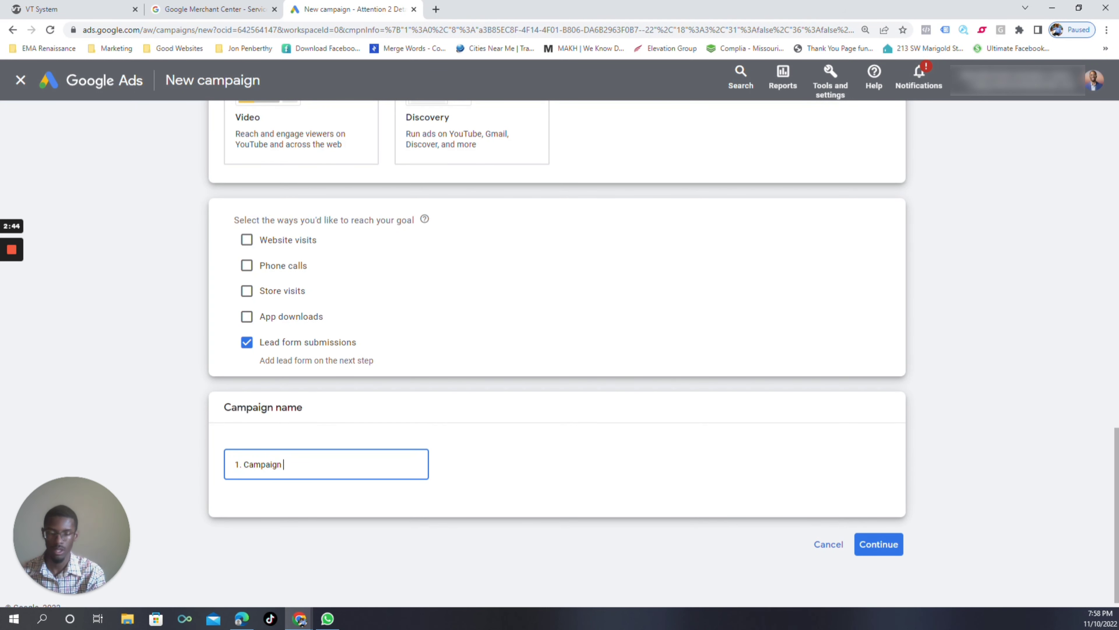
pyautogui.write('Phase 1')
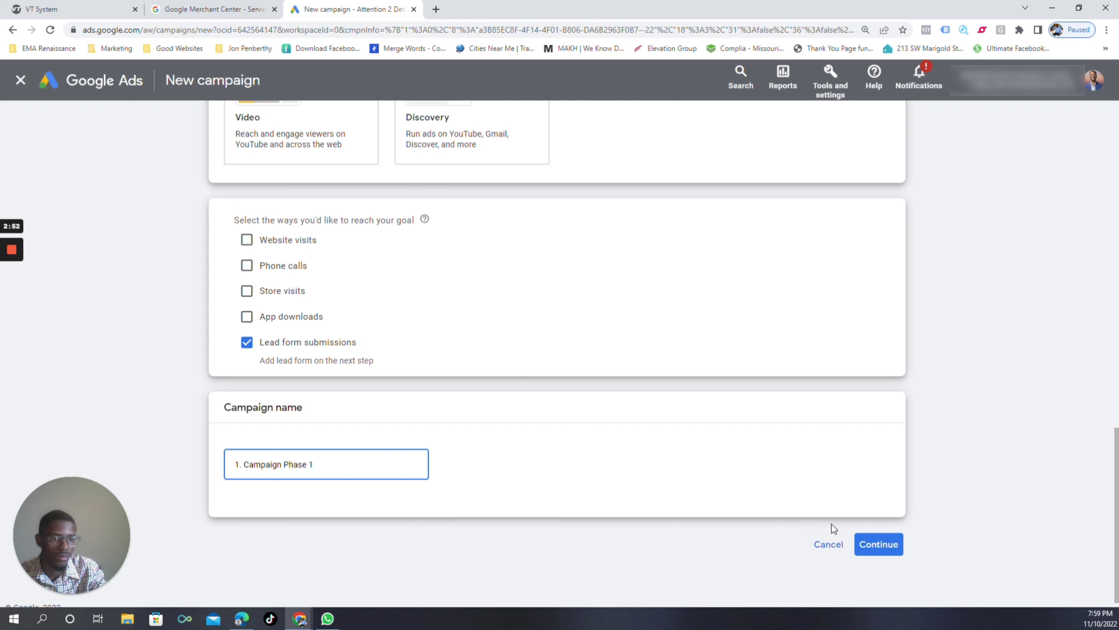
# Step: Select website visits instead of lead form submissions as the way to reach the goal
pyautogui.click(247, 240)
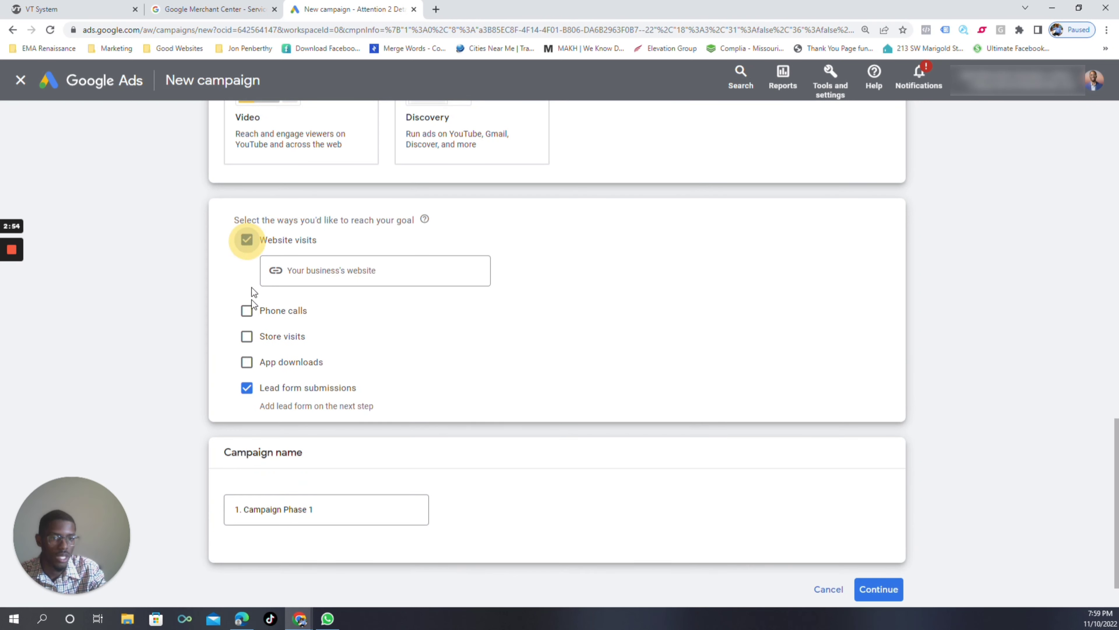
pyautogui.click(247, 388)
pyautogui.scroll(1, 415, 79)
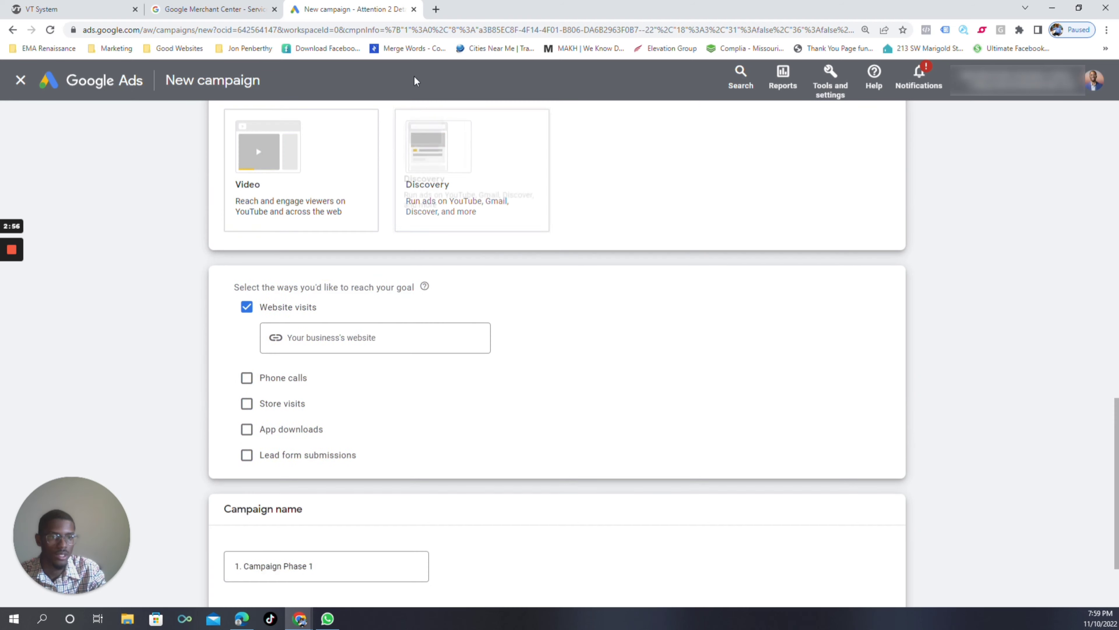
# Step: Open idrive1.net in a new browser tab and copy its address
pyautogui.click(436, 9)
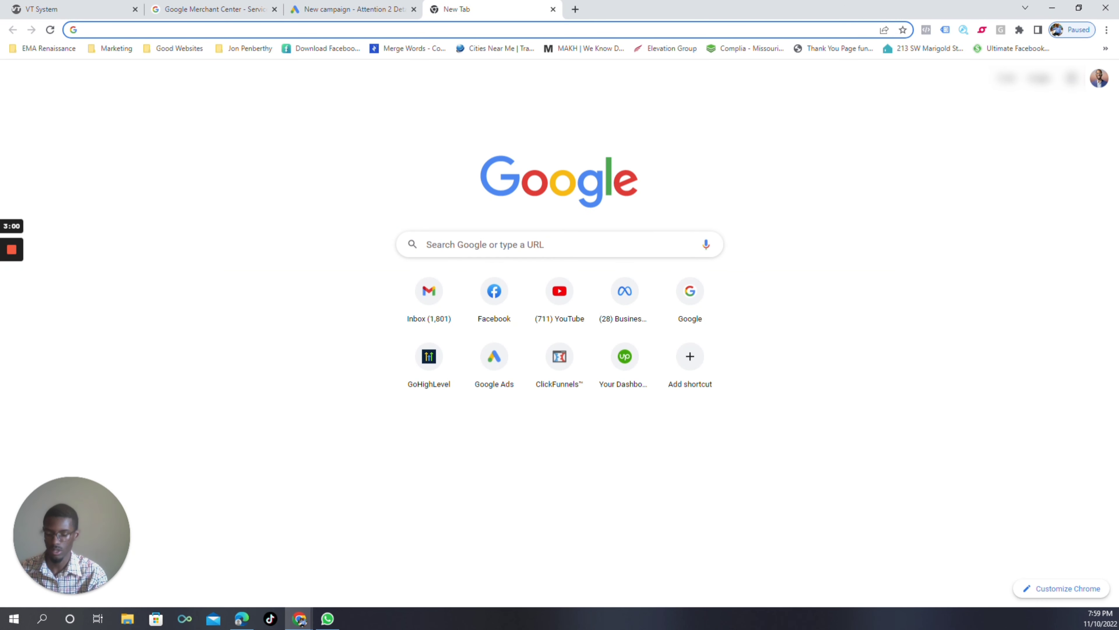
pyautogui.write('idrive1.net')
pyautogui.press('Return')
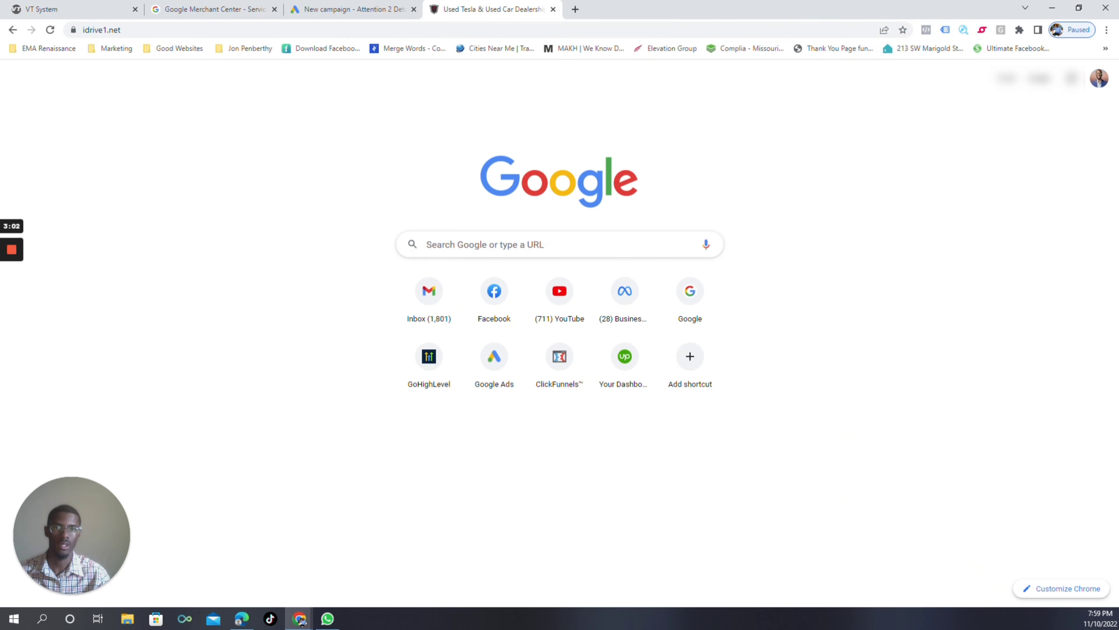
pyautogui.click(447, 23)
pyautogui.hotkey('ctrl', 'c')
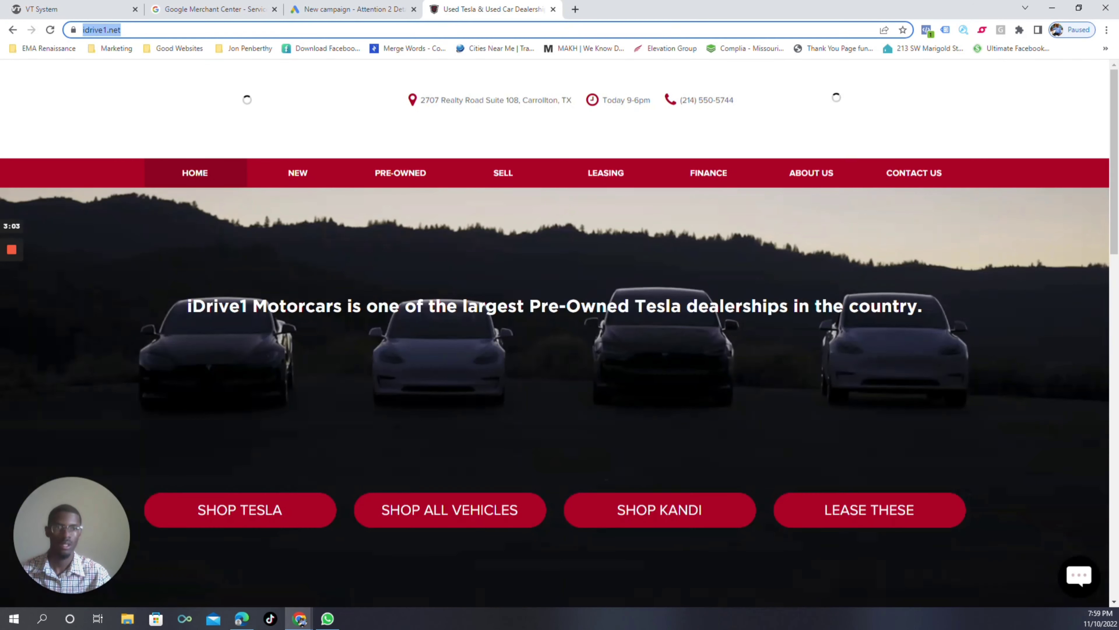
pyautogui.click(350, 9)
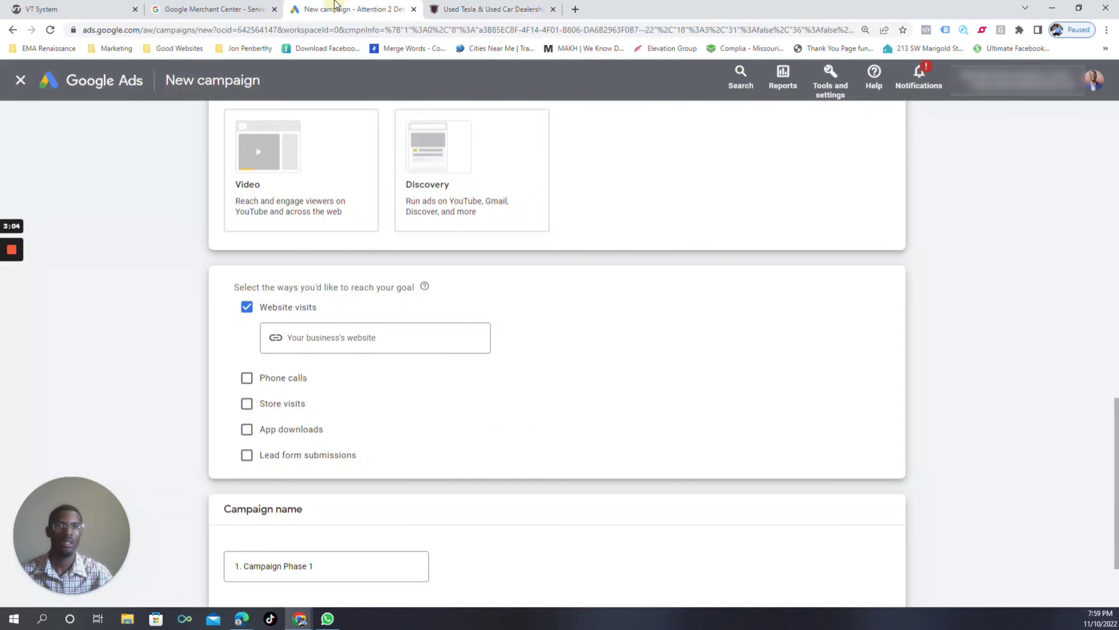
pyautogui.click(350, 337)
pyautogui.hotkey('ctrl', 'v')
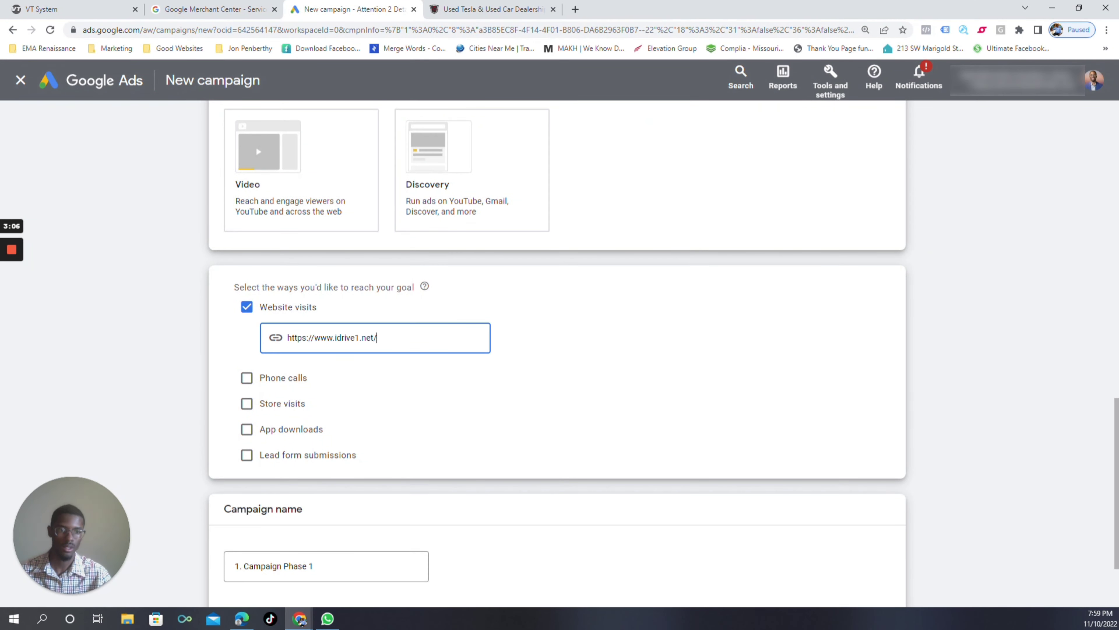
pyautogui.click(210, 365)
pyautogui.scroll(-3, 210, 365)
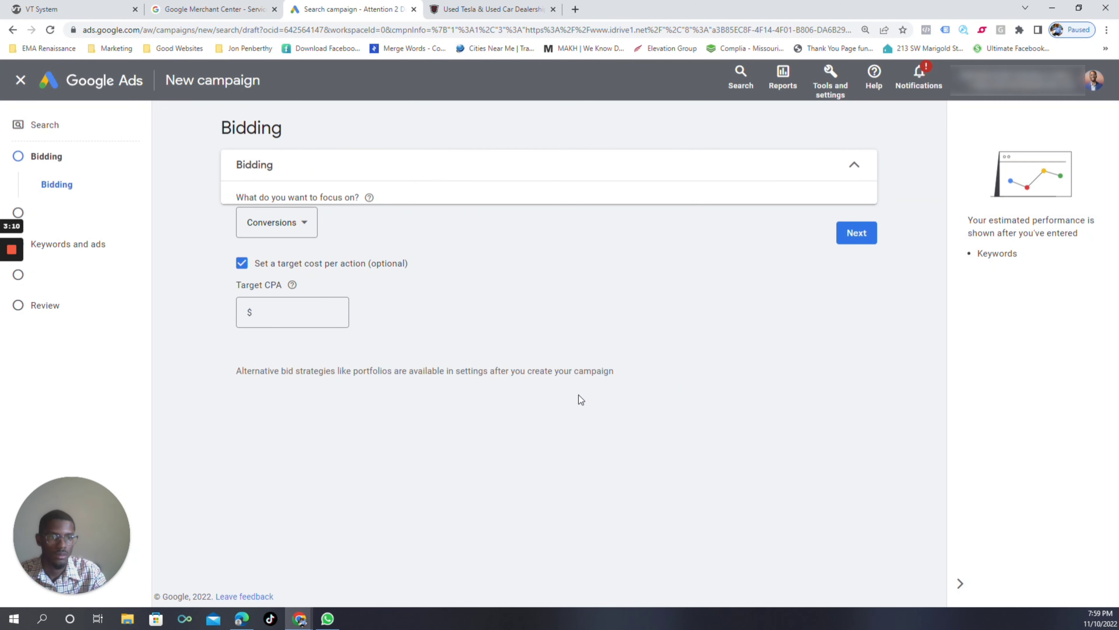
# Step: Turn off the target cost per action and keep Conversions as the bidding focus
pyautogui.click(242, 264)
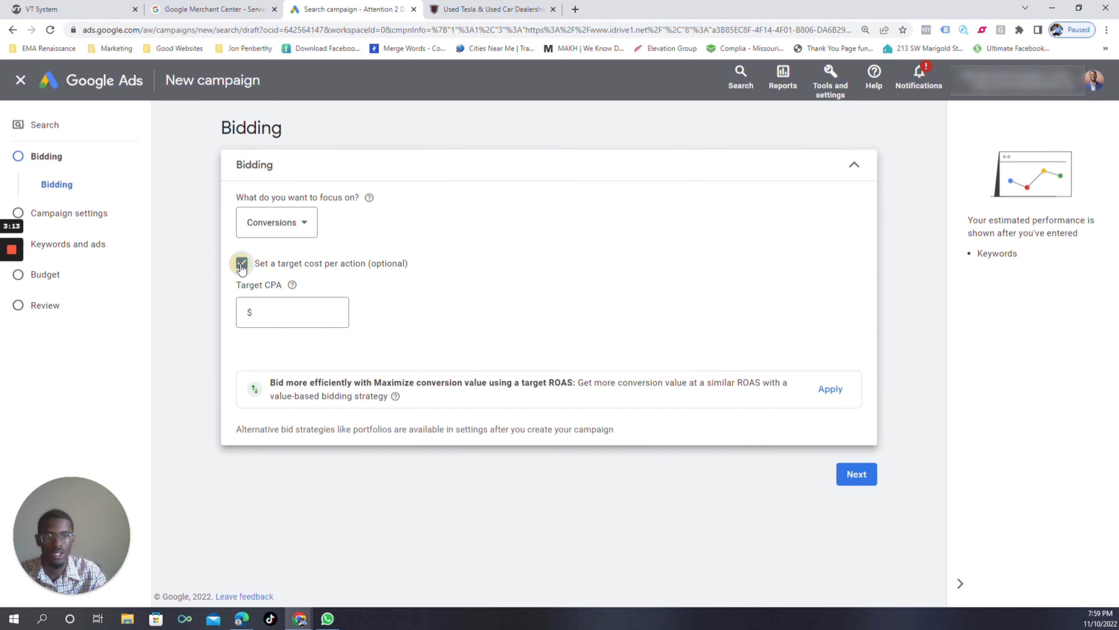
pyautogui.click(288, 231)
pyautogui.click(301, 255)
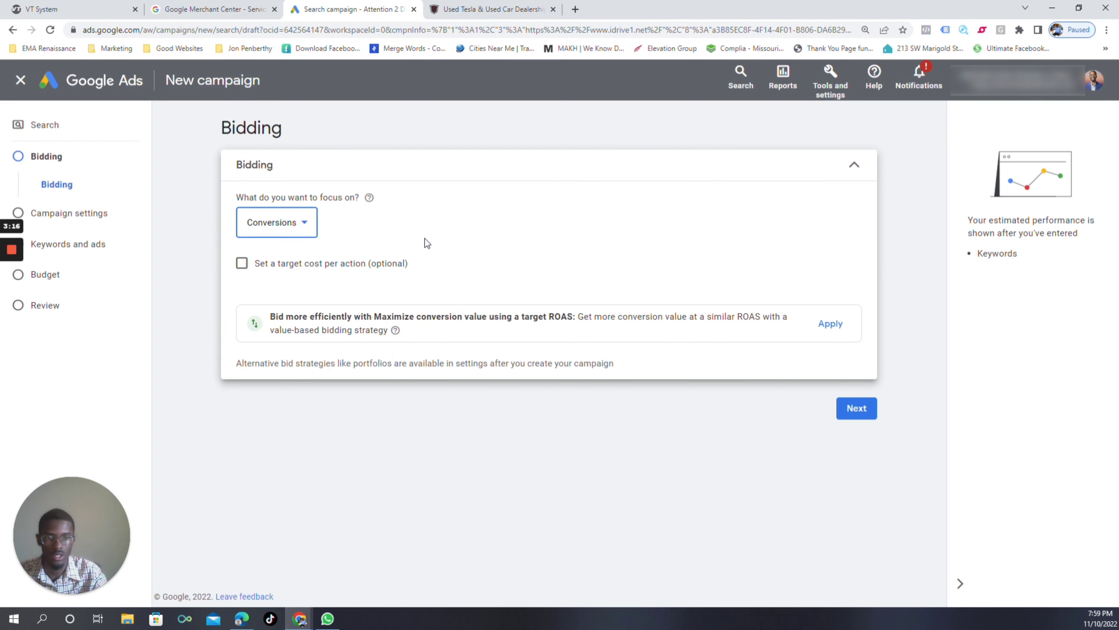
# Step: Continue to the campaign settings and exclude the Google Display Network from the campaign
pyautogui.click(857, 409)
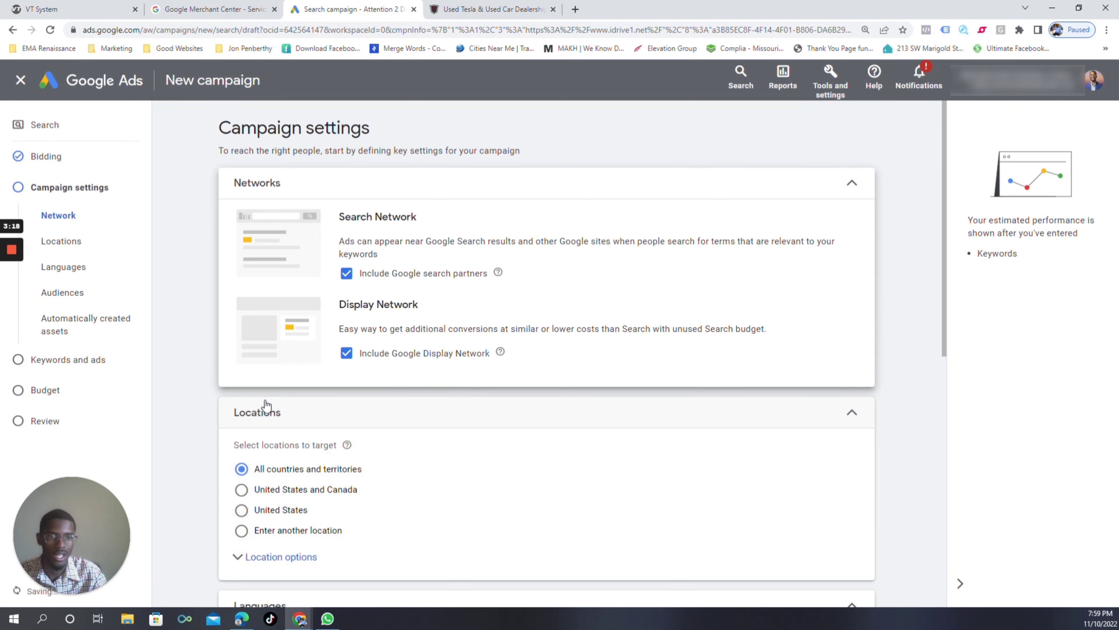
pyautogui.click(346, 353)
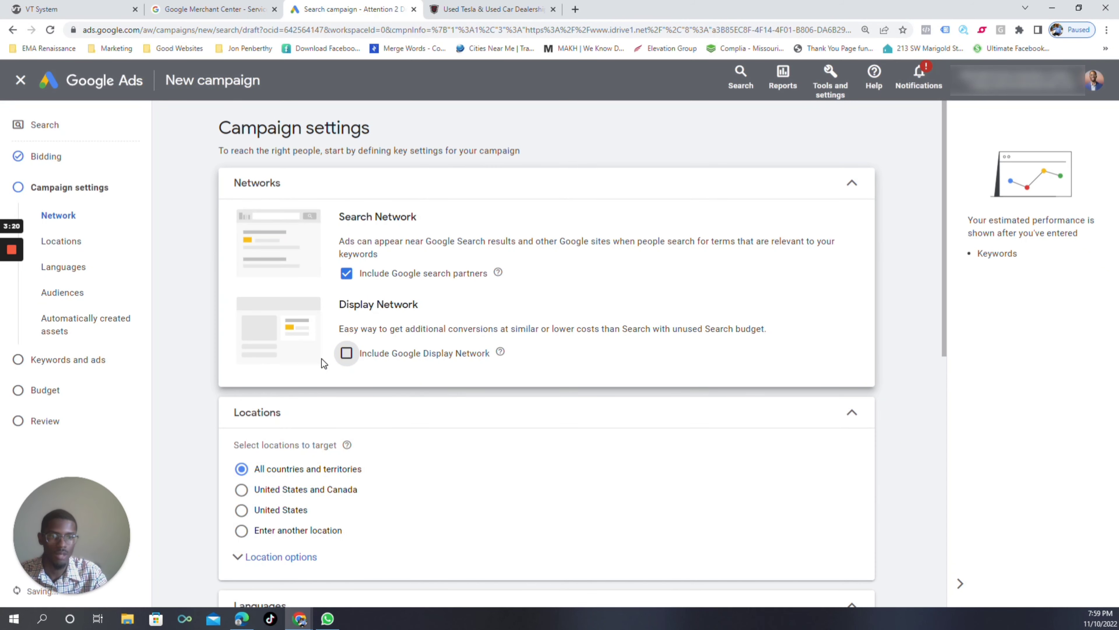
# Step: Expand the location options and choose to enter another location instead of targeting all countries and territories
pyautogui.scroll(-5, 305, 400)
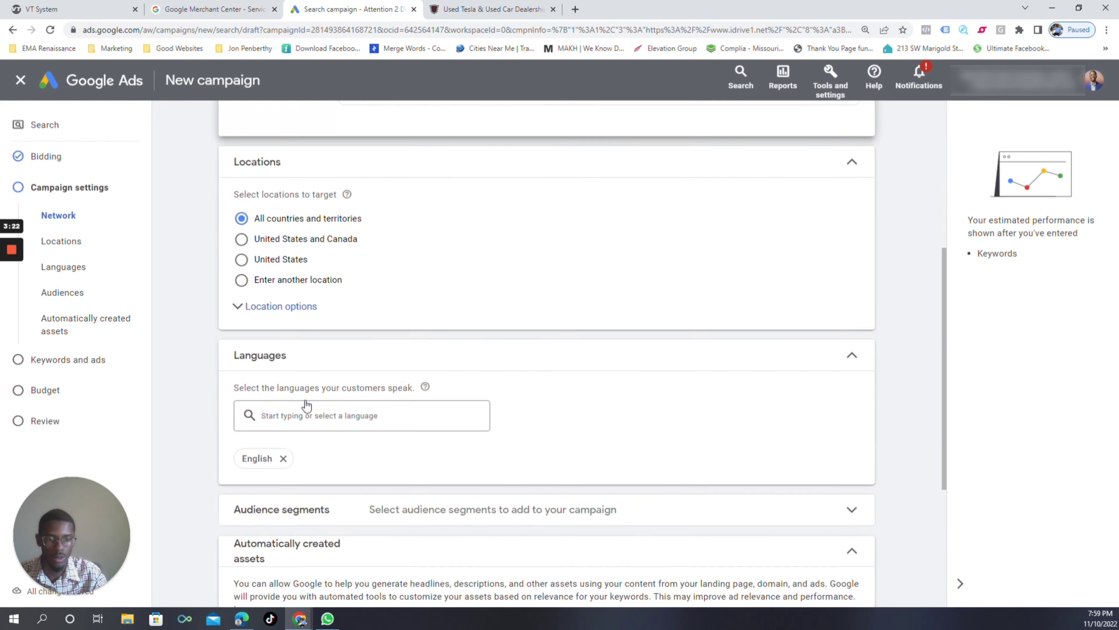
pyautogui.scroll(3, 253, 506)
pyautogui.scroll(1, 252, 506)
pyautogui.click(242, 497)
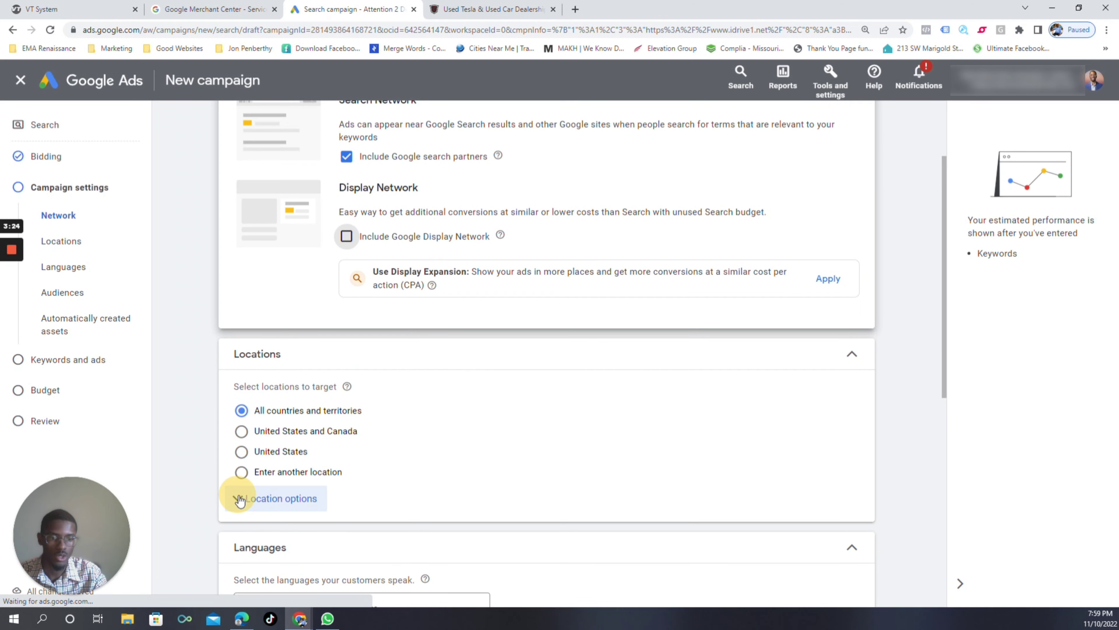
pyautogui.click(241, 471)
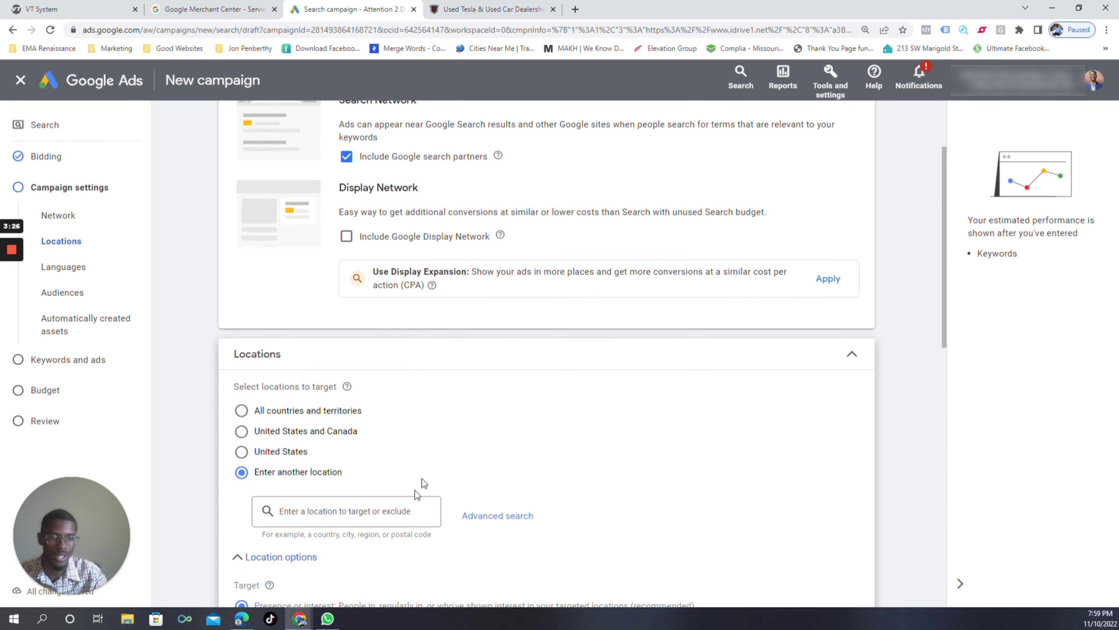
pyautogui.click(376, 509)
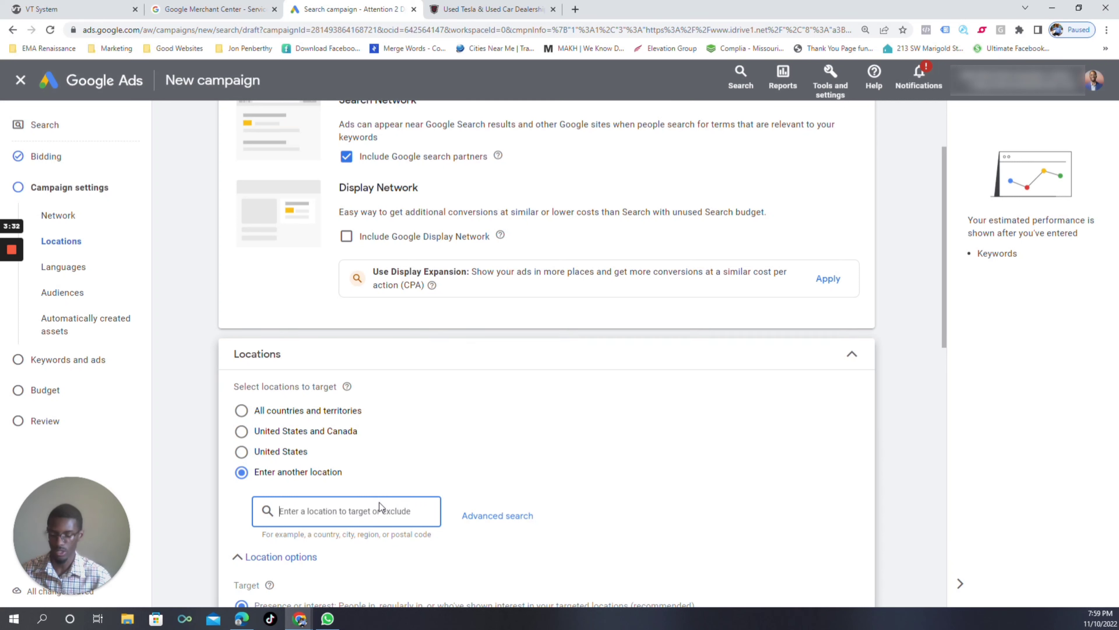
pyautogui.write('idrive')
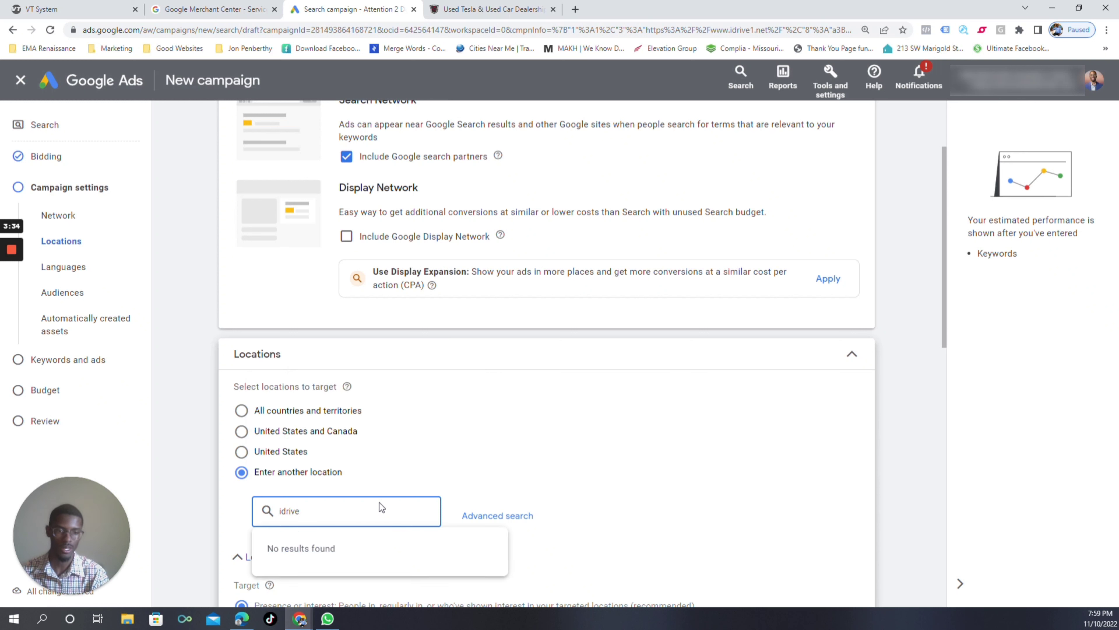
pyautogui.write(' 1')
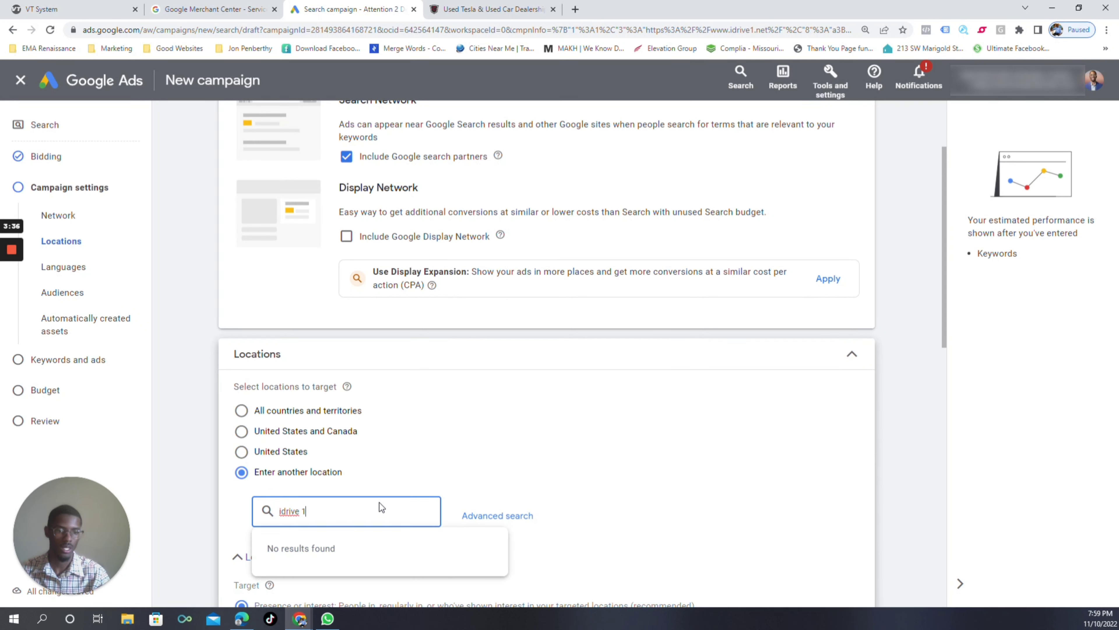
pyautogui.press('BackSpace')
pyautogui.press('BackSpace')
pyautogui.press('BackSpace')
pyautogui.press('BackSpace')
pyautogui.press('BackSpace')
pyautogui.press('BackSpace')
pyautogui.press('BackSpace')
pyautogui.press('BackSpace')
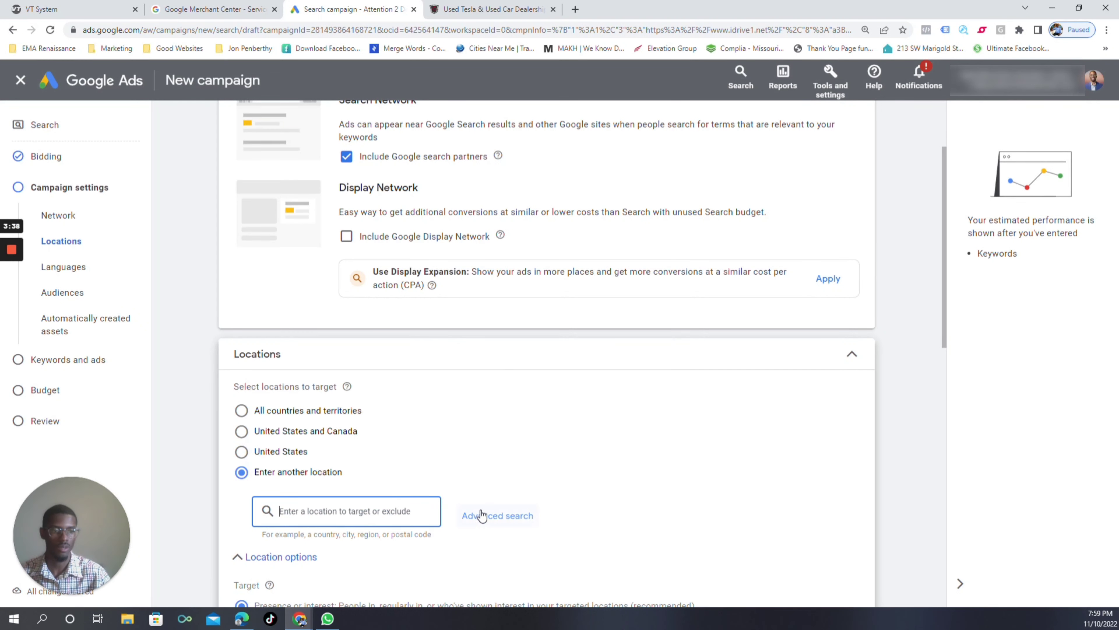
# Step: Switch the advanced location search to radius targeting, search for idrive1 and set the radius to 50 miles
pyautogui.click(482, 515)
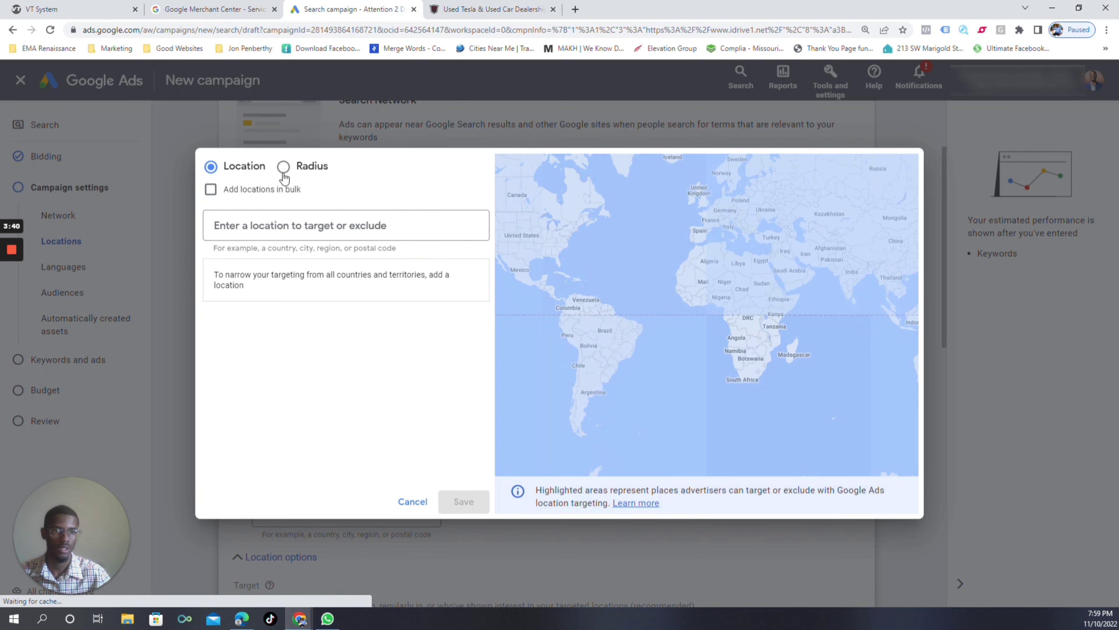
pyautogui.click(283, 167)
pyautogui.click(273, 225)
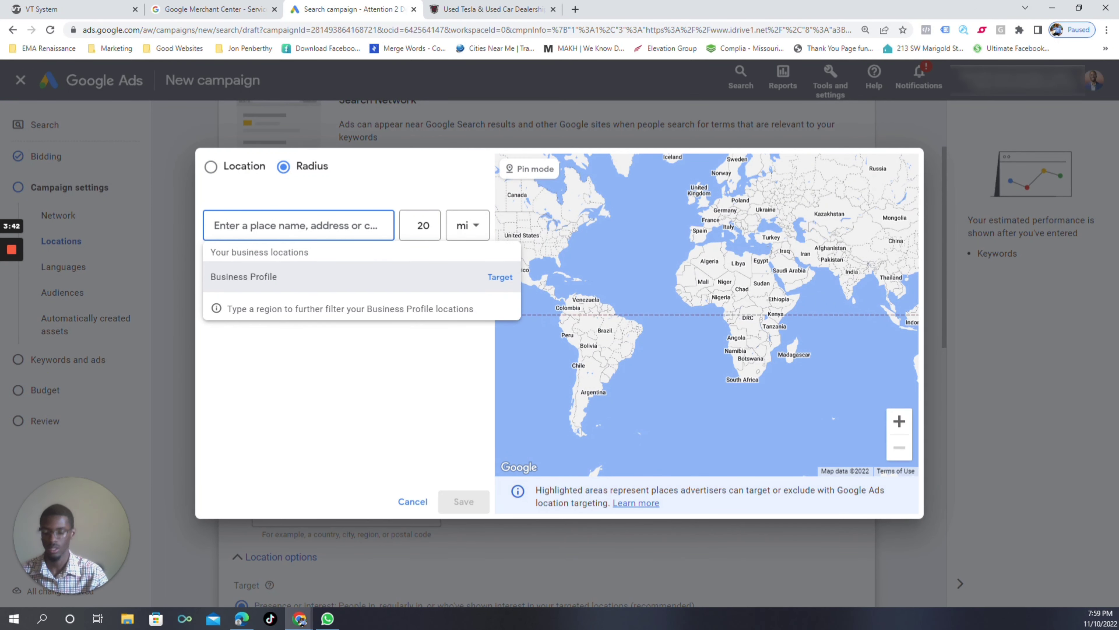
pyautogui.write('idrive1')
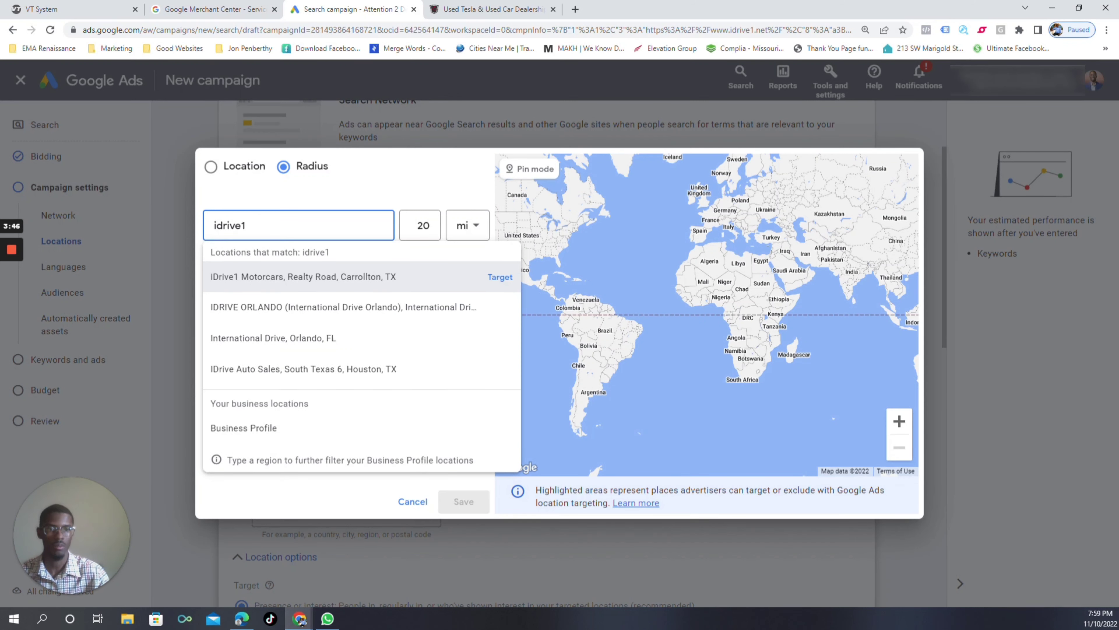
pyautogui.click(275, 276)
pyautogui.click(420, 226)
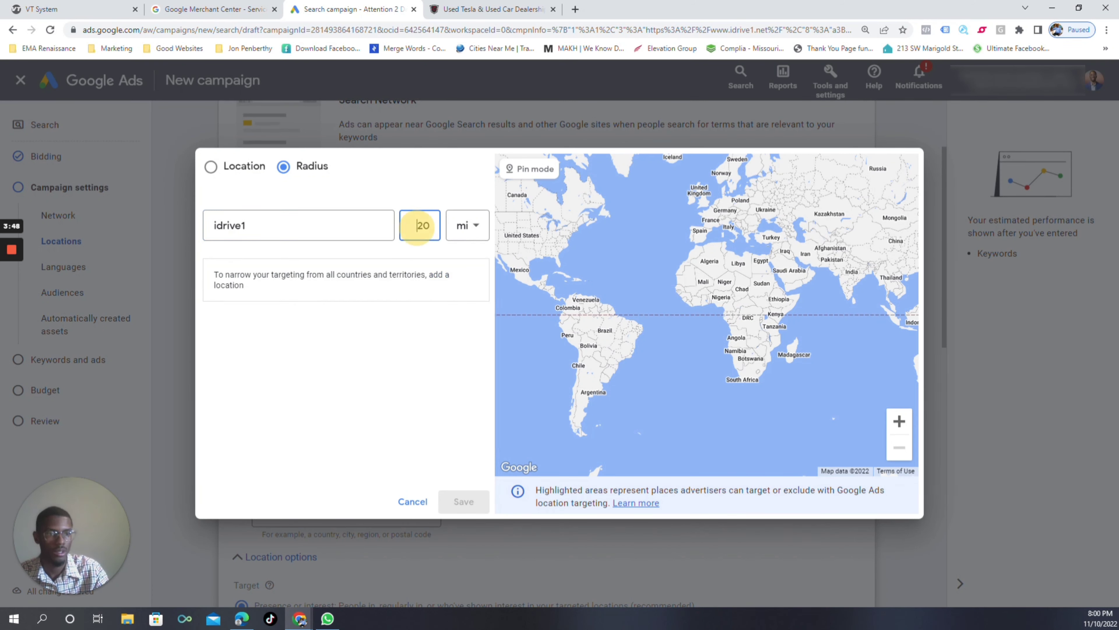
pyautogui.doubleClick(421, 226)
pyautogui.write('50')
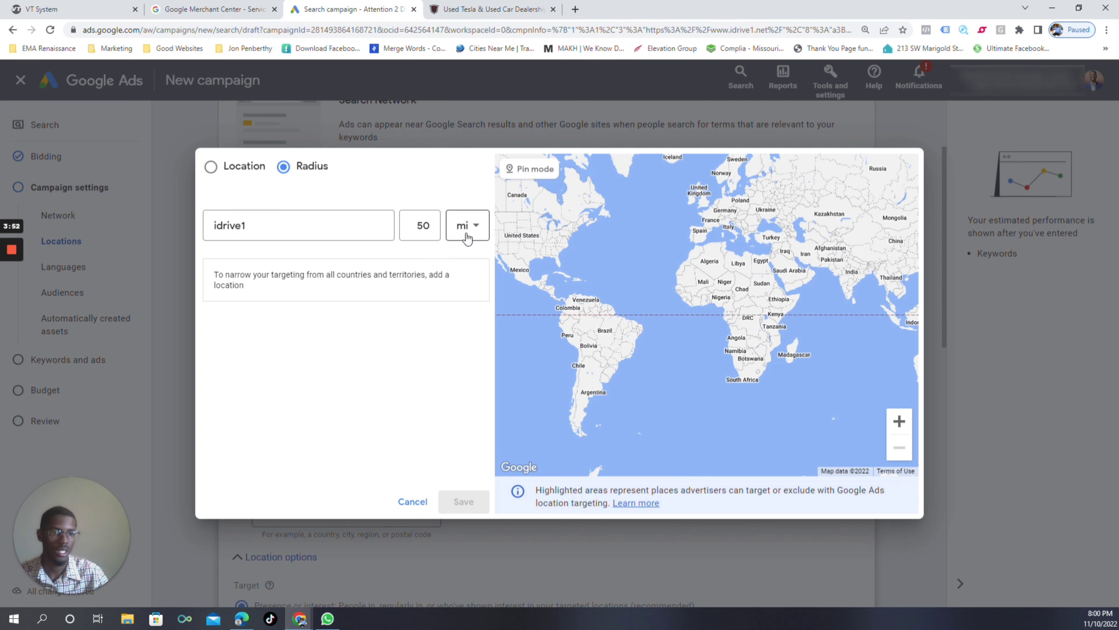
# Step: Add iDrive1 Motorcars in Carrollton, TX as the centre of the targeted radius and save the location
pyautogui.click(268, 230)
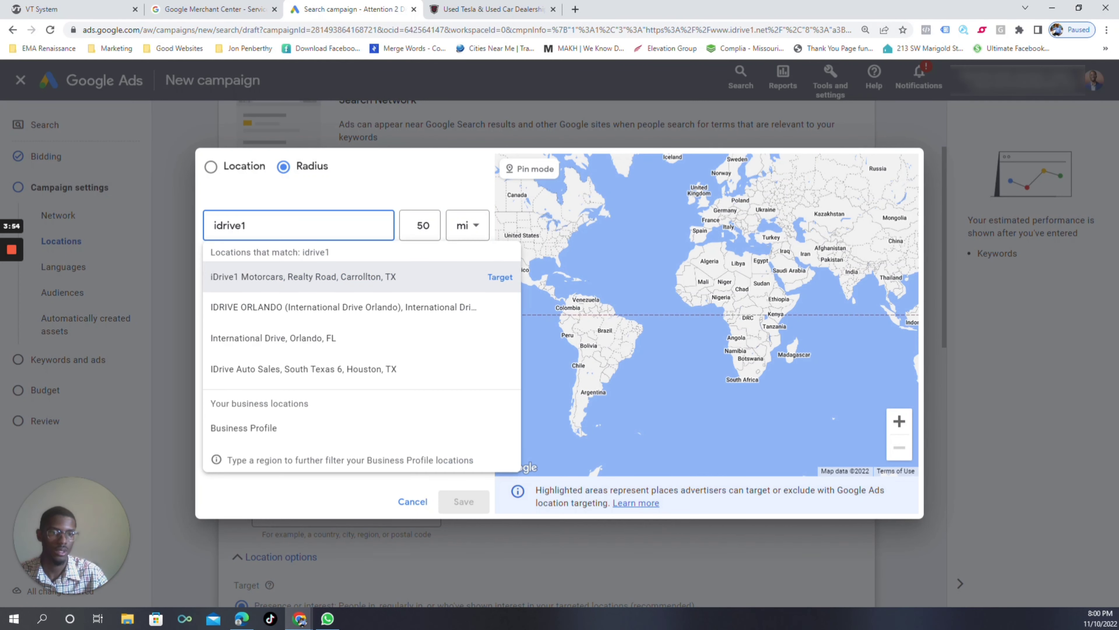
pyautogui.click(278, 285)
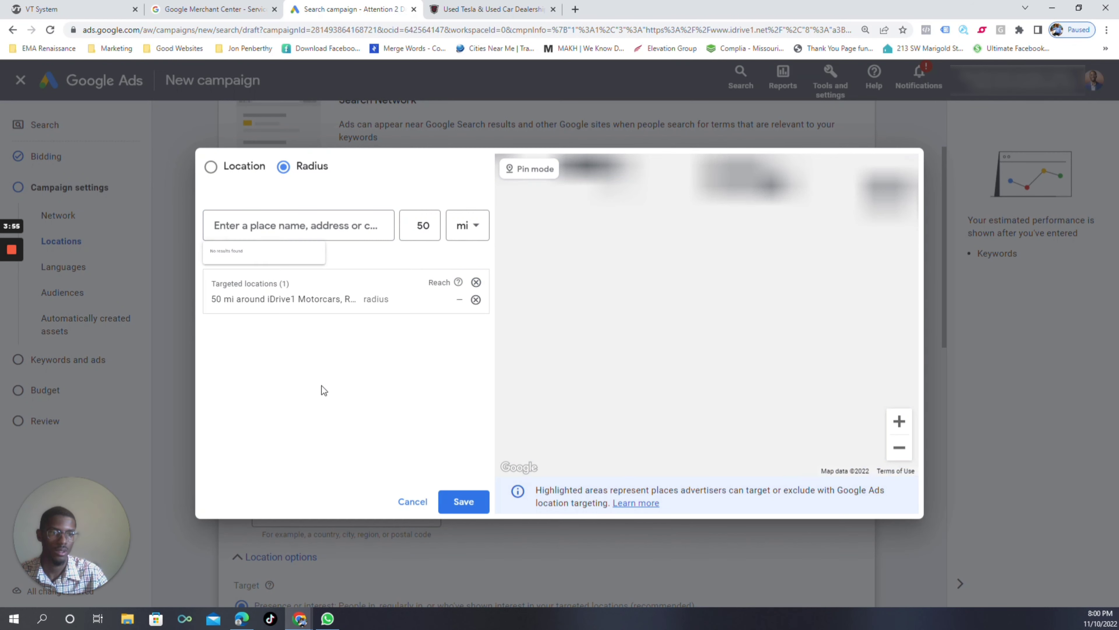
pyautogui.click(443, 508)
# Step: Keep English as the language and automatically created assets off, and continue to the keywords and ads settings
pyautogui.scroll(-4, 353, 444)
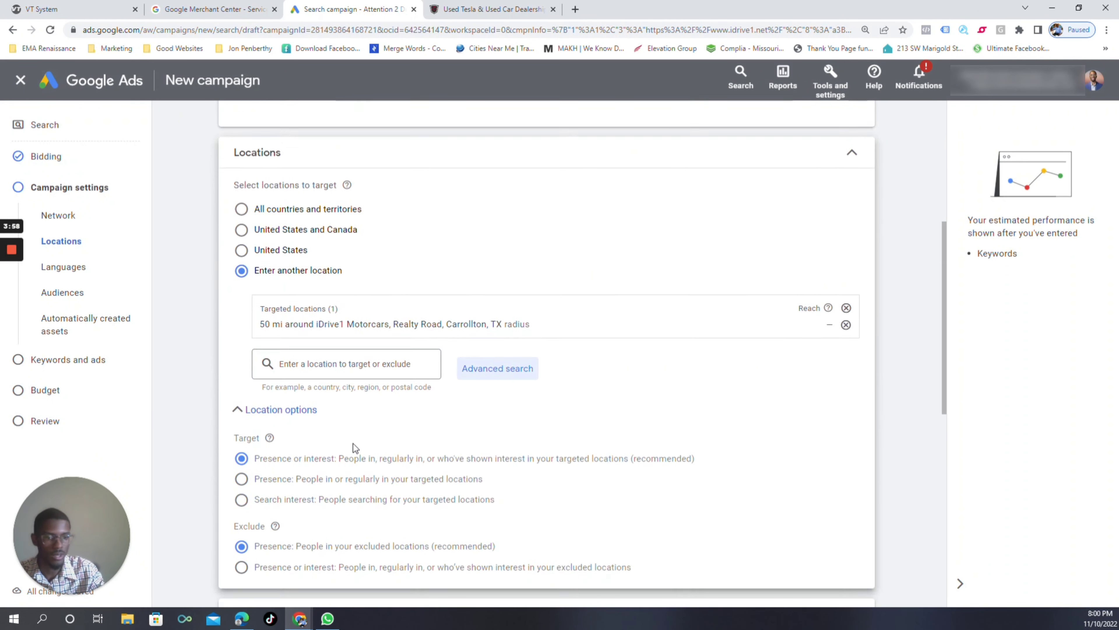
pyautogui.scroll(-2, 361, 444)
pyautogui.scroll(-6, 383, 419)
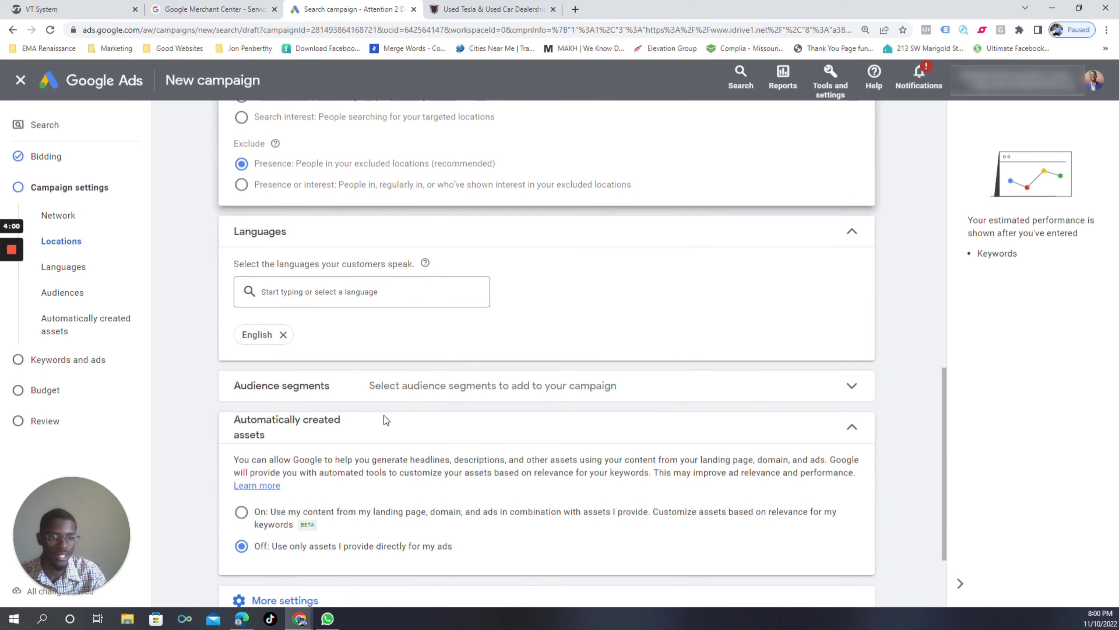
pyautogui.scroll(-3, 385, 420)
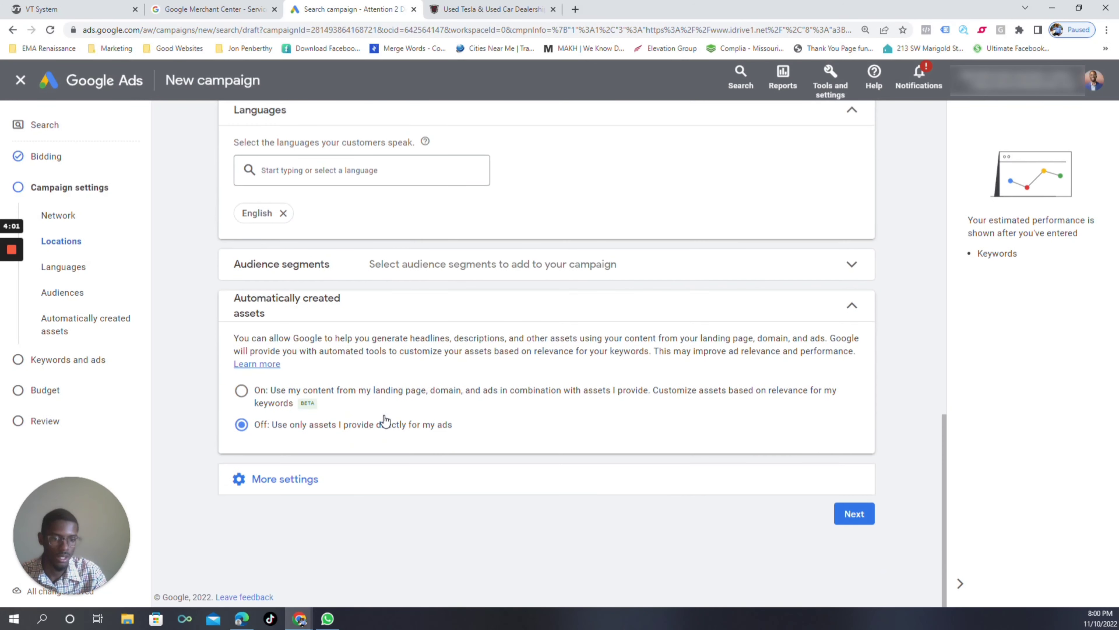
pyautogui.click(855, 514)
# Step: Look through the suggested keywords listed for Ad group 1
pyautogui.scroll(-1, 302, 405)
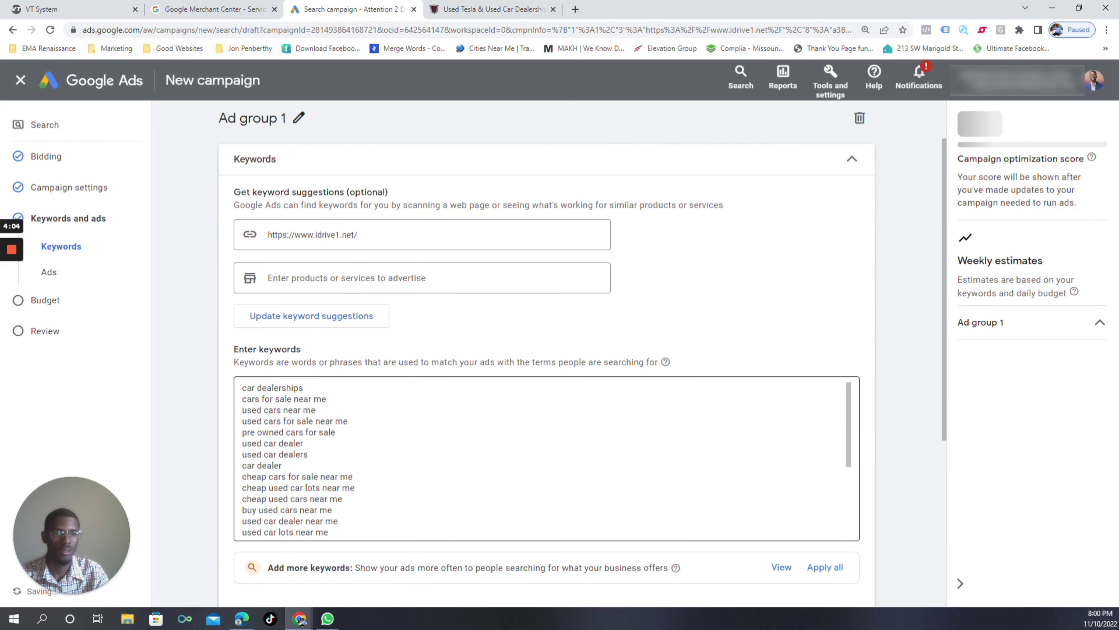
pyautogui.scroll(-1, 270, 395)
pyautogui.click(268, 393)
pyautogui.scroll(-1, 269, 393)
pyautogui.doubleClick(252, 393)
pyautogui.tripleClick(252, 393)
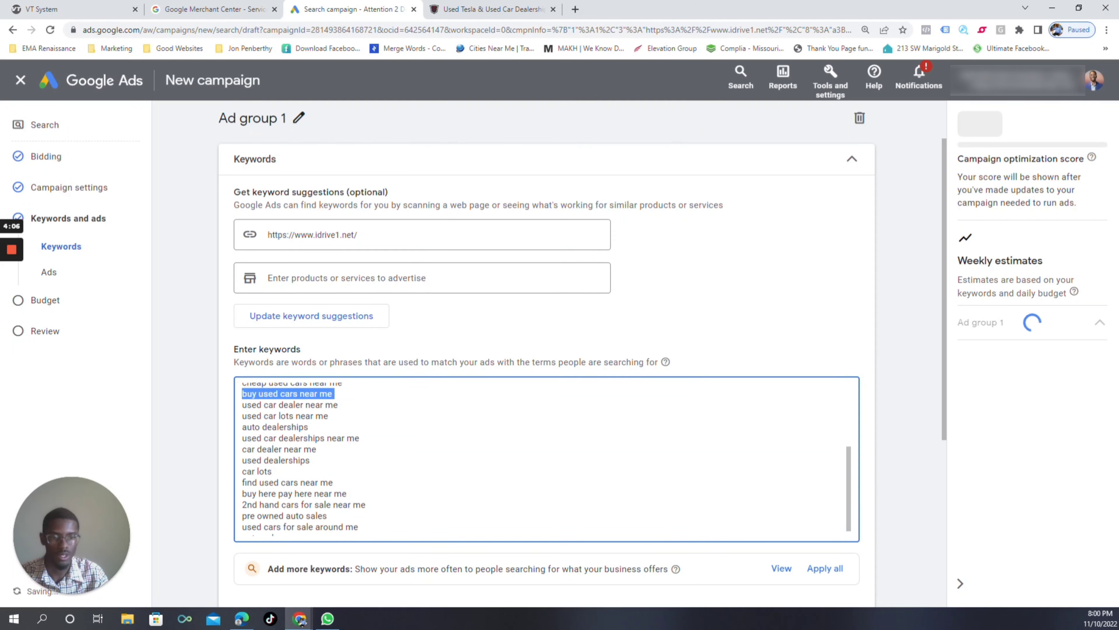
pyautogui.click(252, 393)
pyautogui.scroll(3, 252, 393)
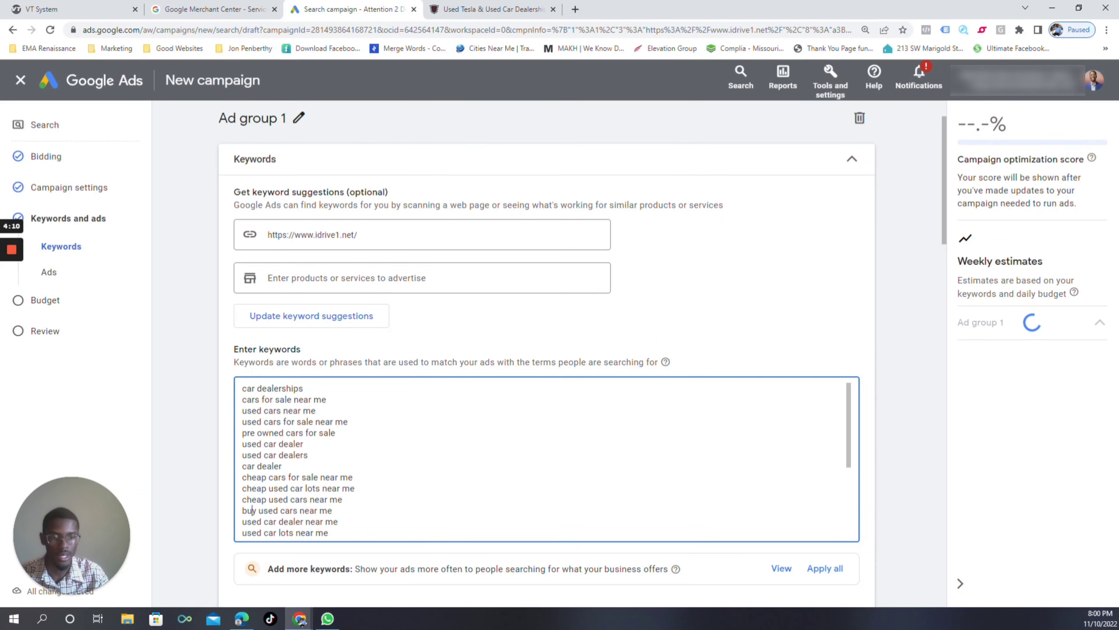
# Step: Delete all the suggested keywords from Ad group 1 so the keyword list is empty
pyautogui.moveTo(244, 388); pyautogui.dragTo(371, 544)
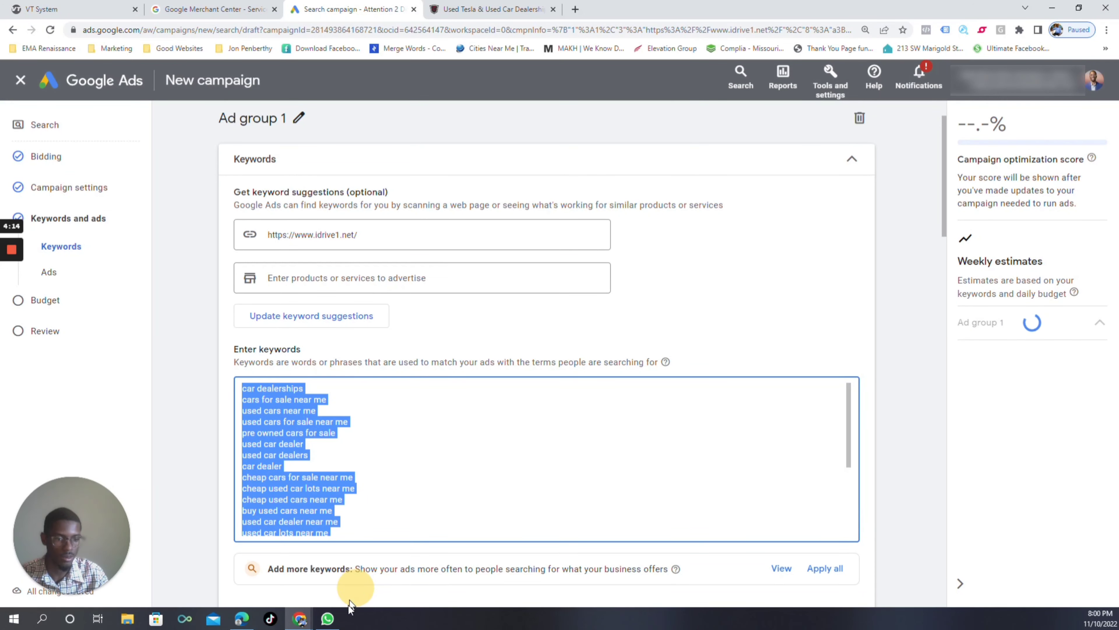
pyautogui.scroll(-1, 348, 605)
pyautogui.write('used cars for sale around me auto sales near me')
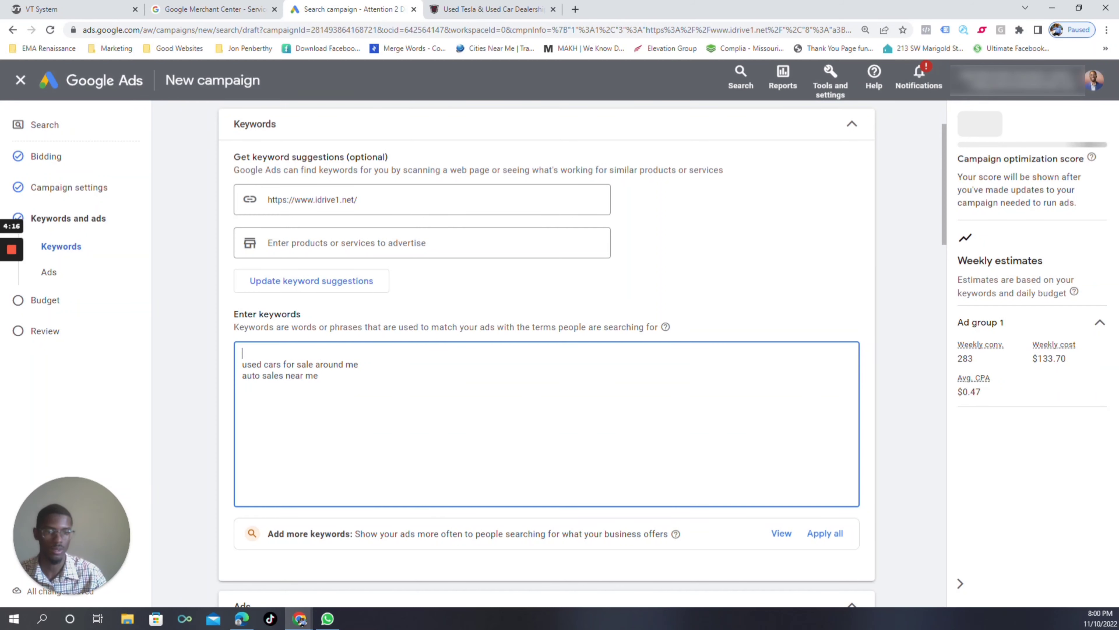
pyautogui.scroll(-3, 362, 400)
pyautogui.tripleClick(317, 333)
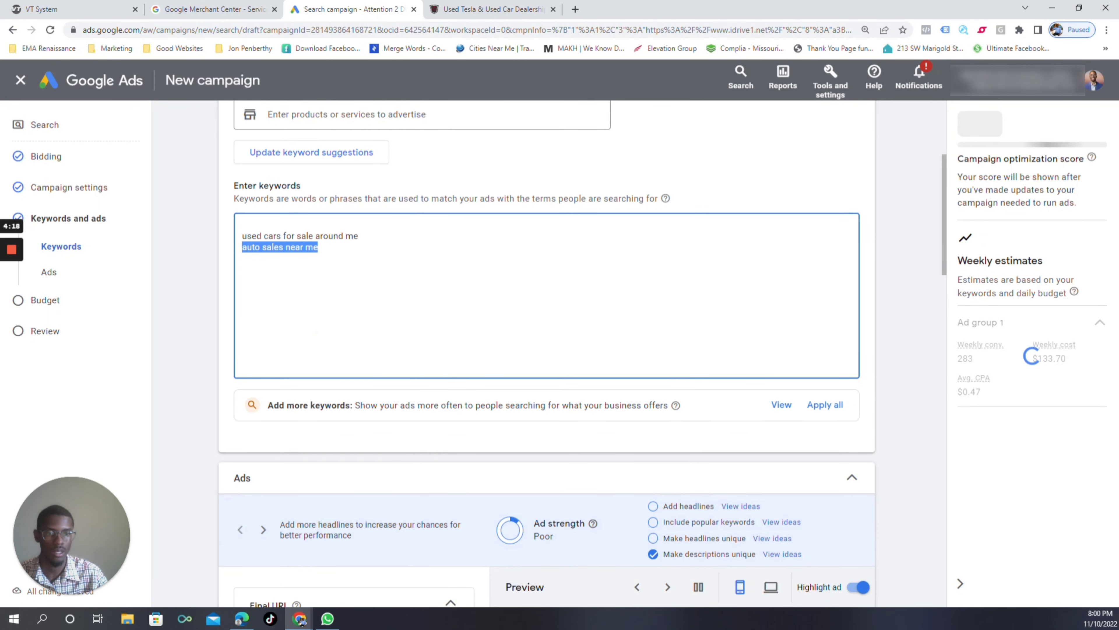
pyautogui.click(356, 282)
pyautogui.moveTo(356, 282); pyautogui.dragTo(235, 228)
pyautogui.press('BackSpace')
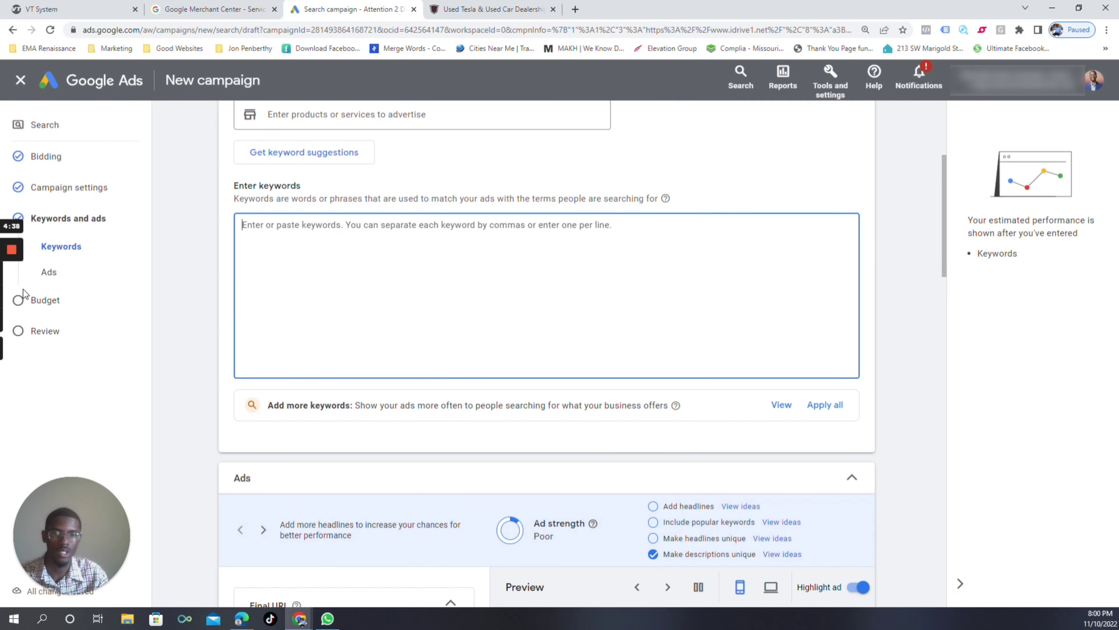
pyautogui.click(12, 298)
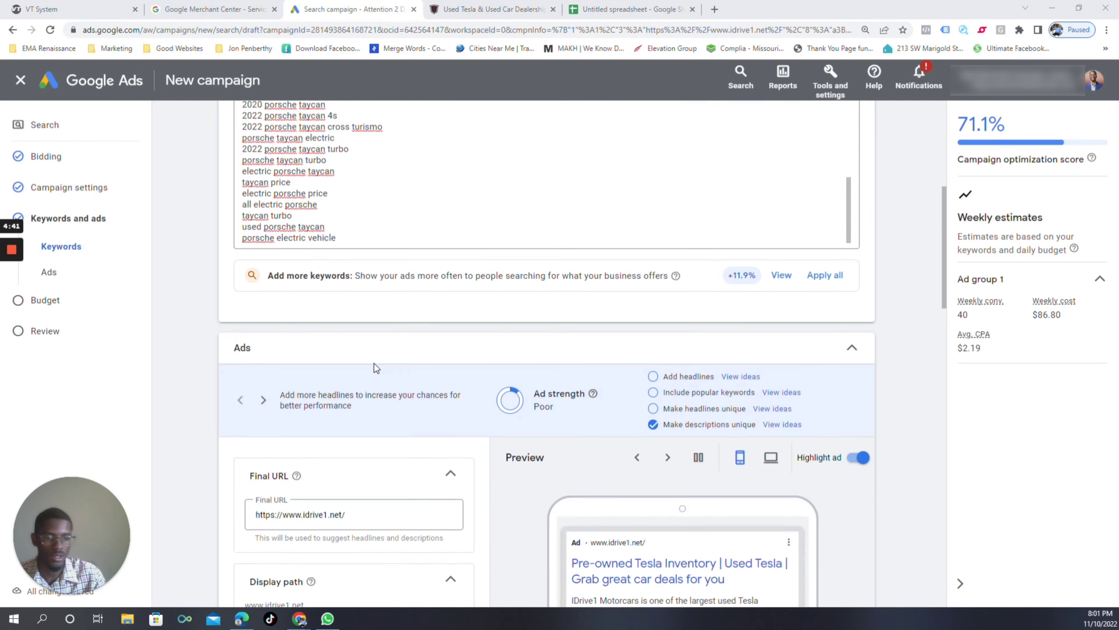
# Step: Review the ad's final URL, display path, headlines, descriptions, images and sitelinks along with its preview
pyautogui.scroll(-5, 374, 363)
pyautogui.scroll(-3, 278, 484)
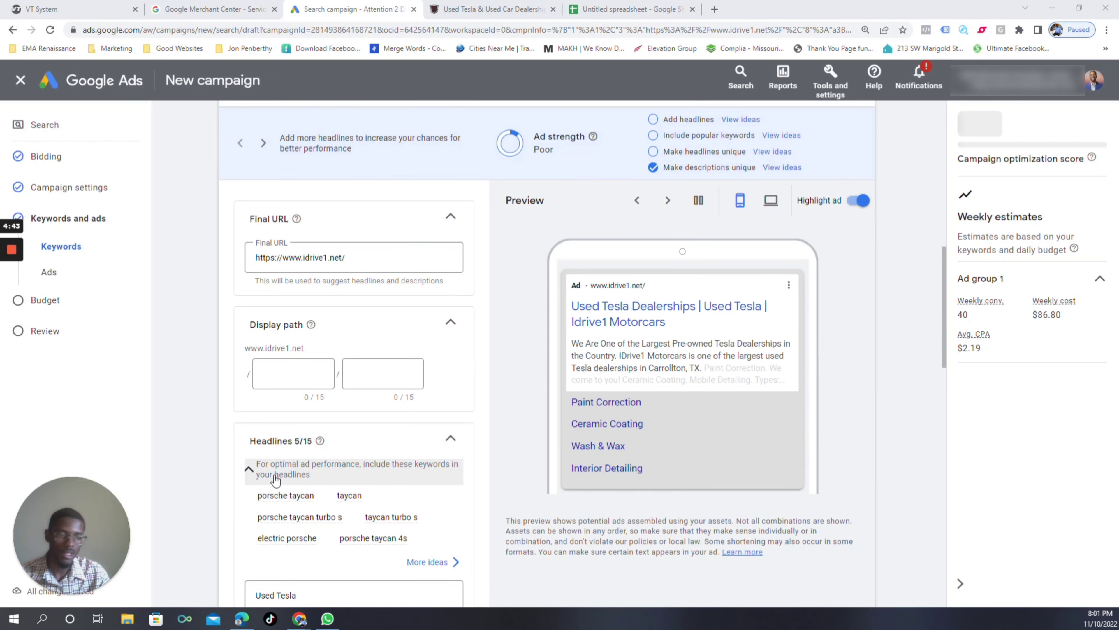
pyautogui.scroll(-6, 265, 478)
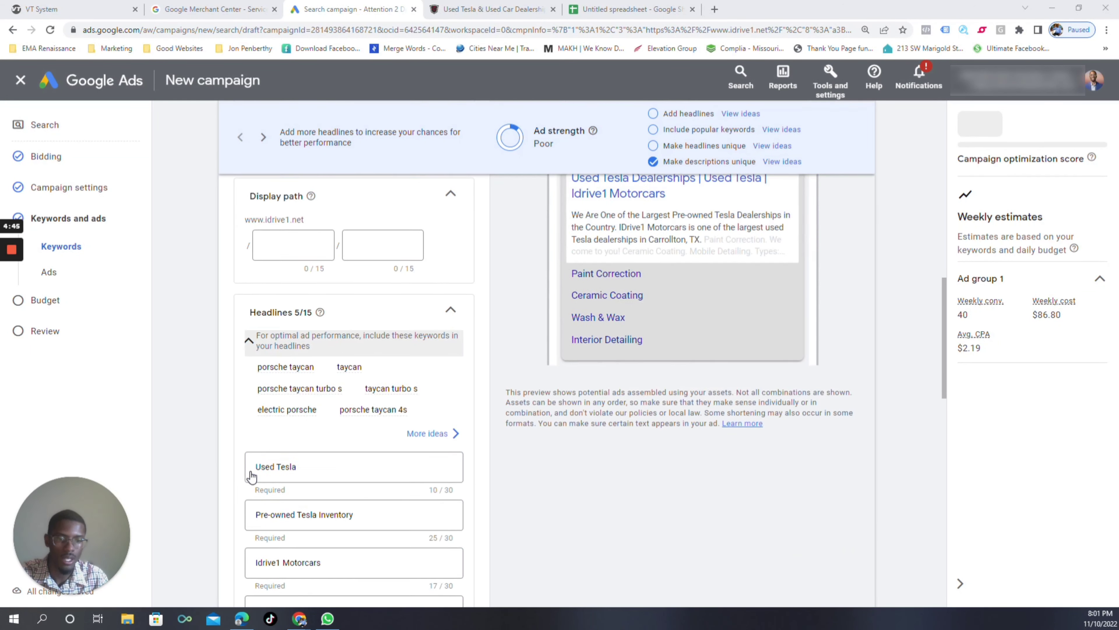
pyautogui.scroll(3, 251, 477)
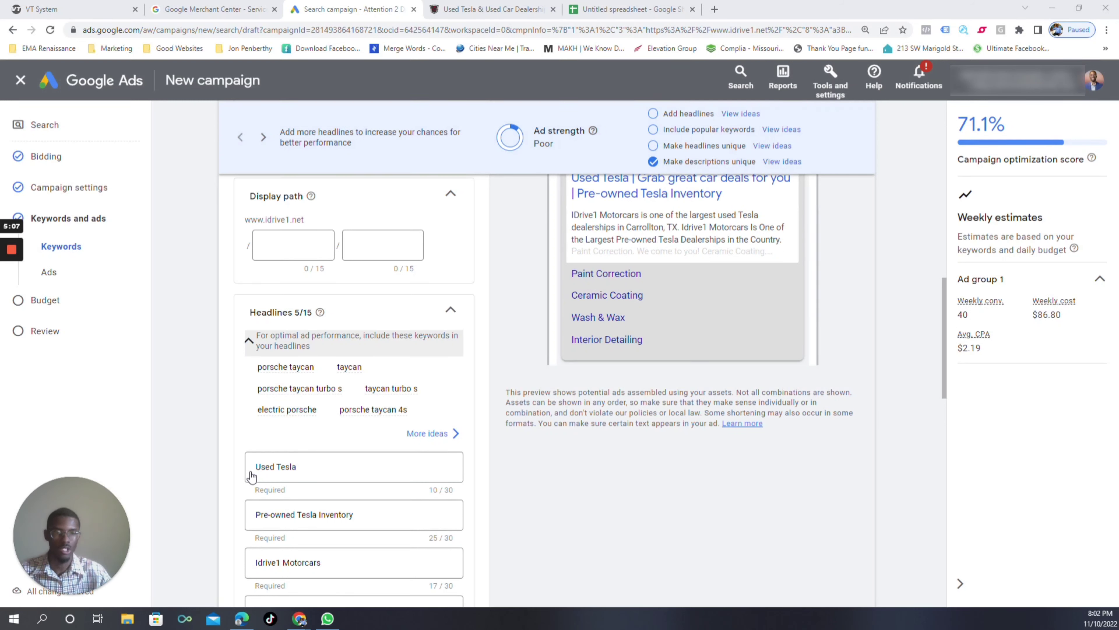
pyautogui.scroll(1, 586, 498)
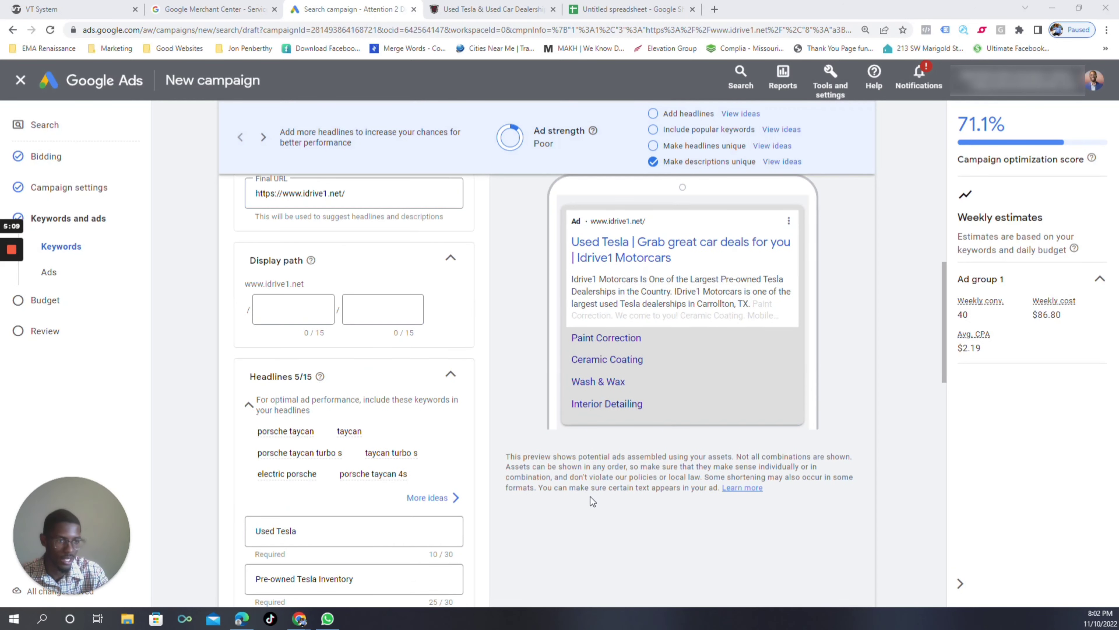
pyautogui.scroll(-3, 381, 446)
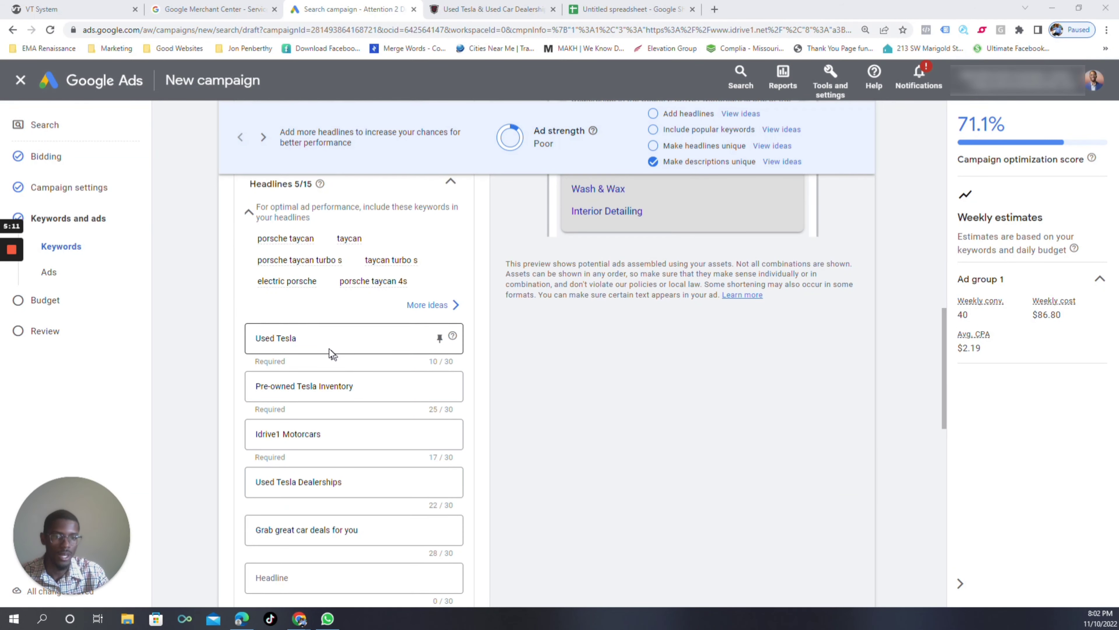
pyautogui.scroll(5, 524, 401)
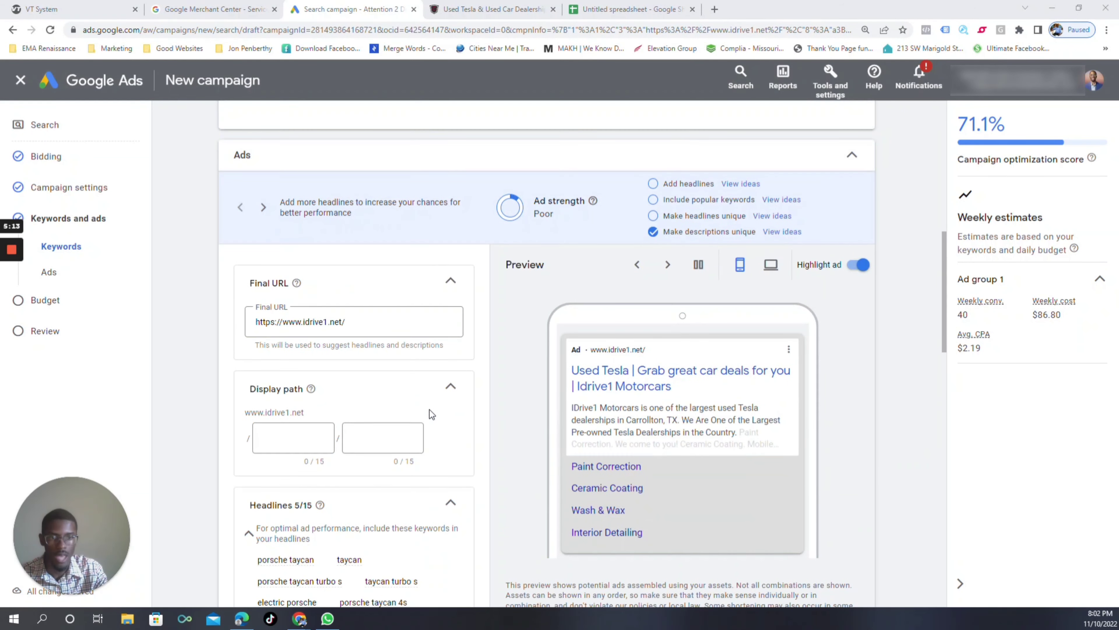
pyautogui.scroll(-10, 430, 409)
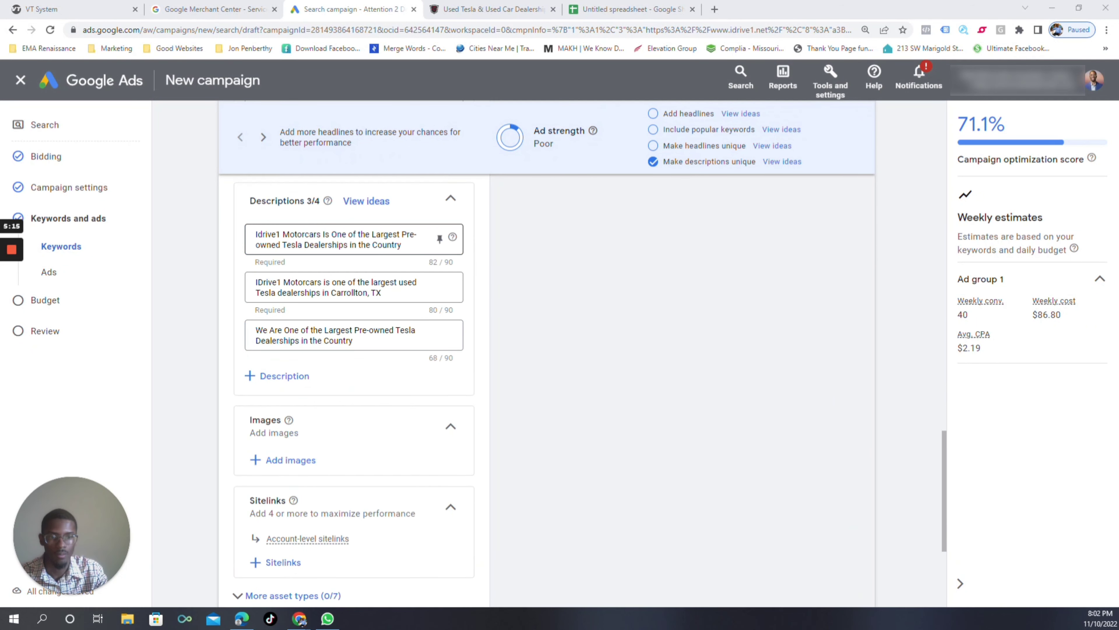
pyautogui.scroll(-5, 430, 410)
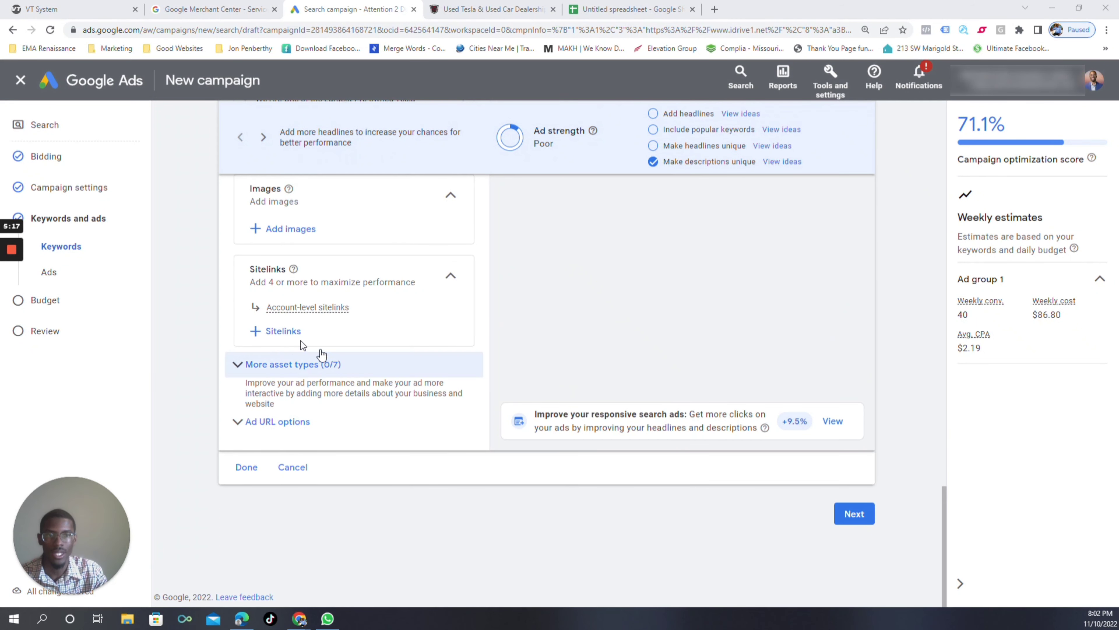
# Step: Look through the existing image assets available for the campaign, and close the image selection without adding any
pyautogui.scroll(3, 265, 309)
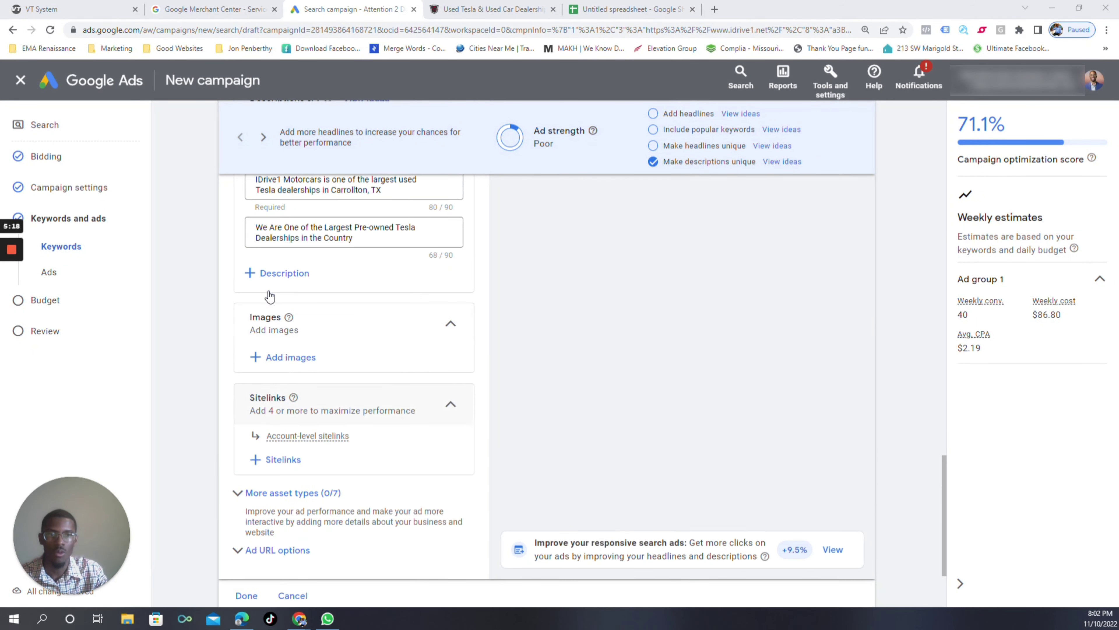
pyautogui.click(281, 368)
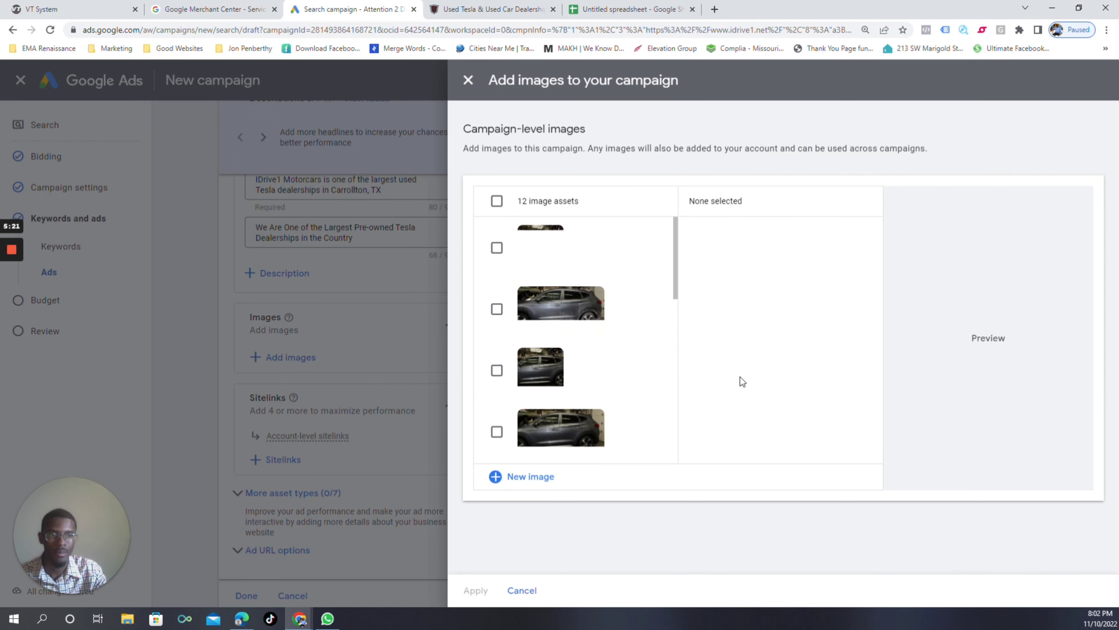
pyautogui.scroll(-6, 534, 315)
pyautogui.scroll(-3, 535, 315)
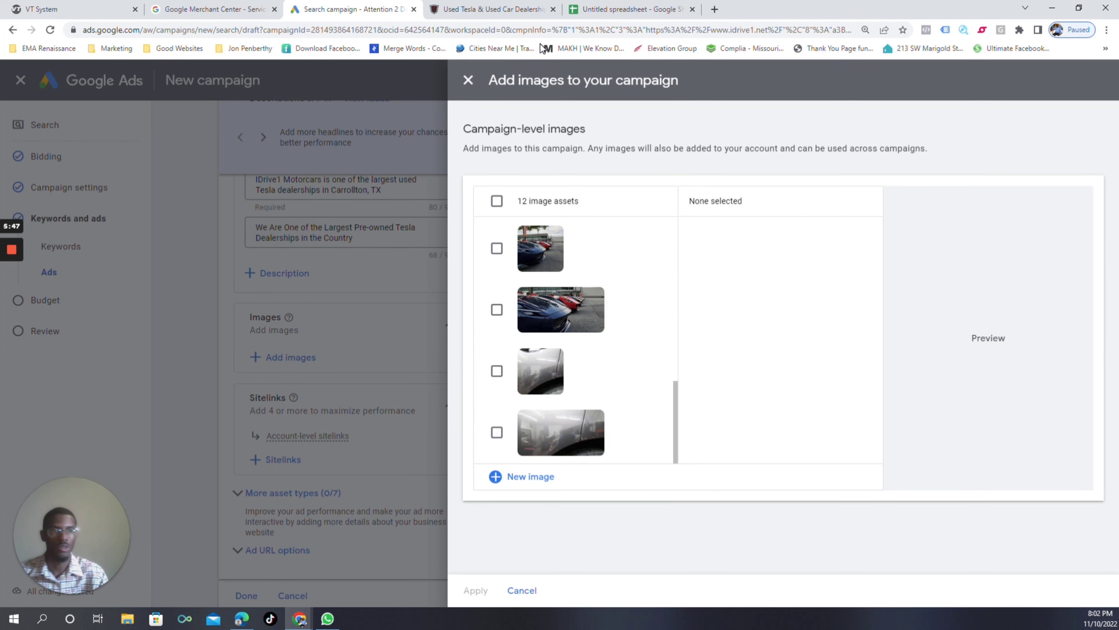
pyautogui.click(469, 80)
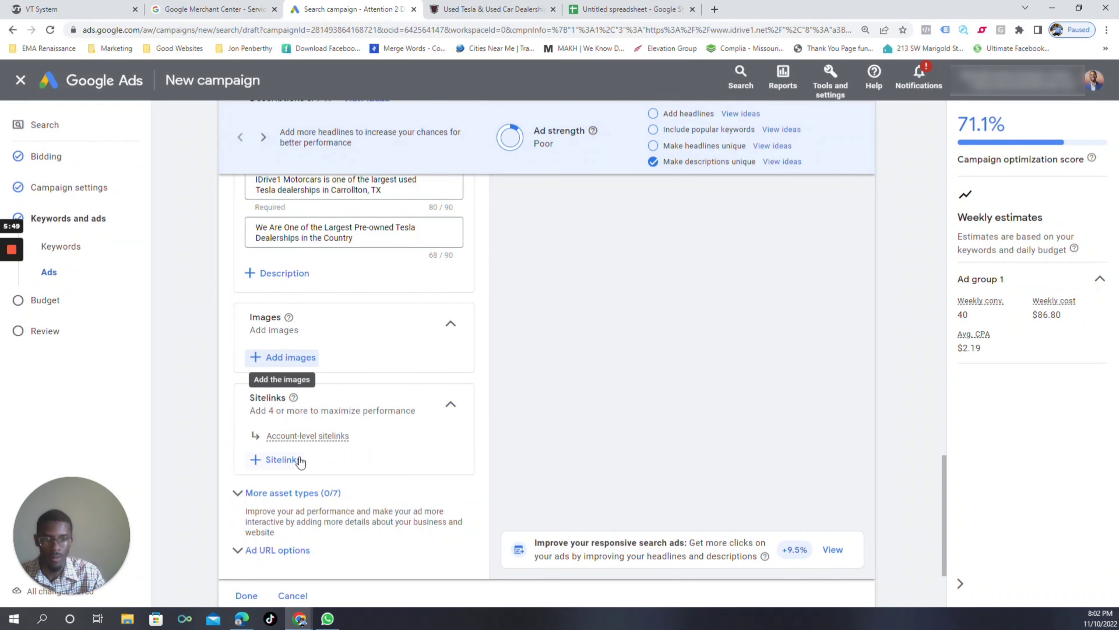
# Step: Look through the existing sitelink assets available for the campaign, and close the sitelink selection without adding any
pyautogui.click(283, 460)
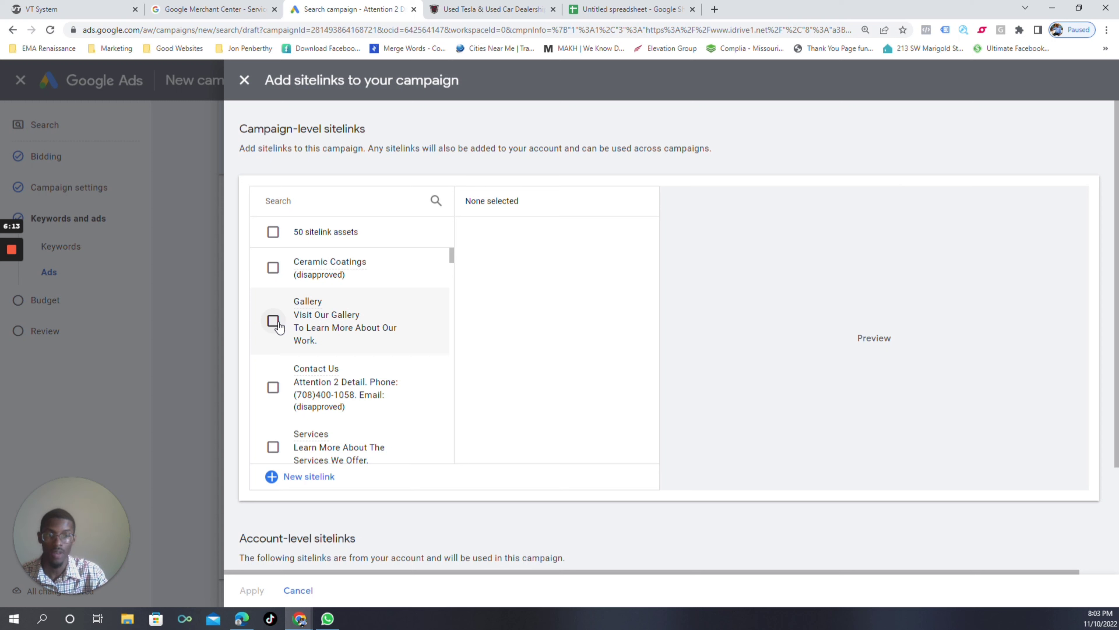
pyautogui.scroll(-4, 278, 327)
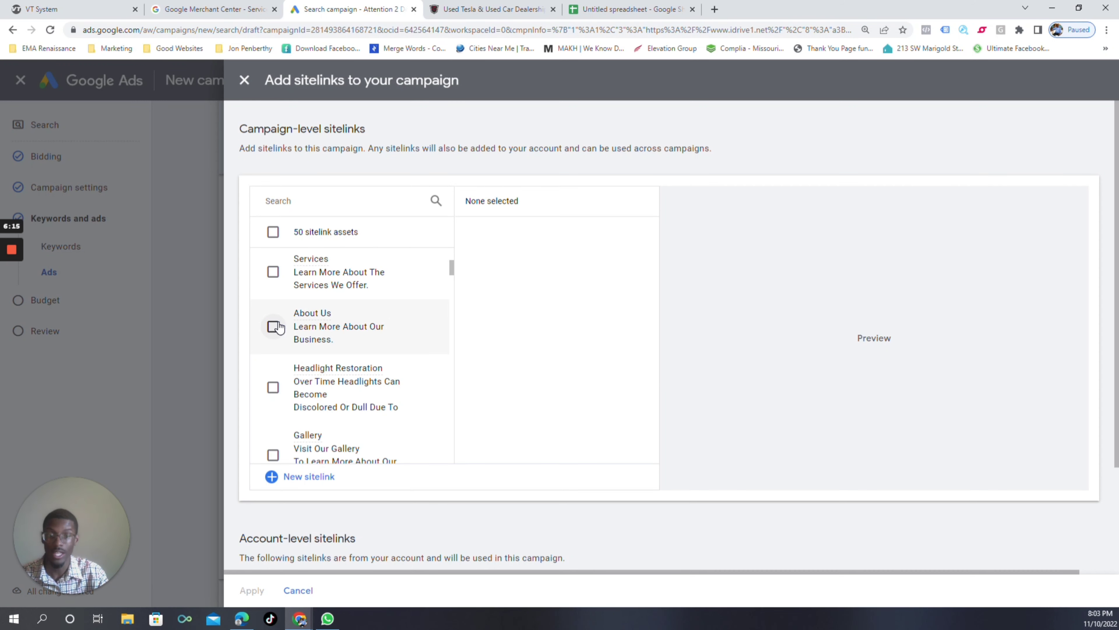
pyautogui.scroll(-4, 278, 327)
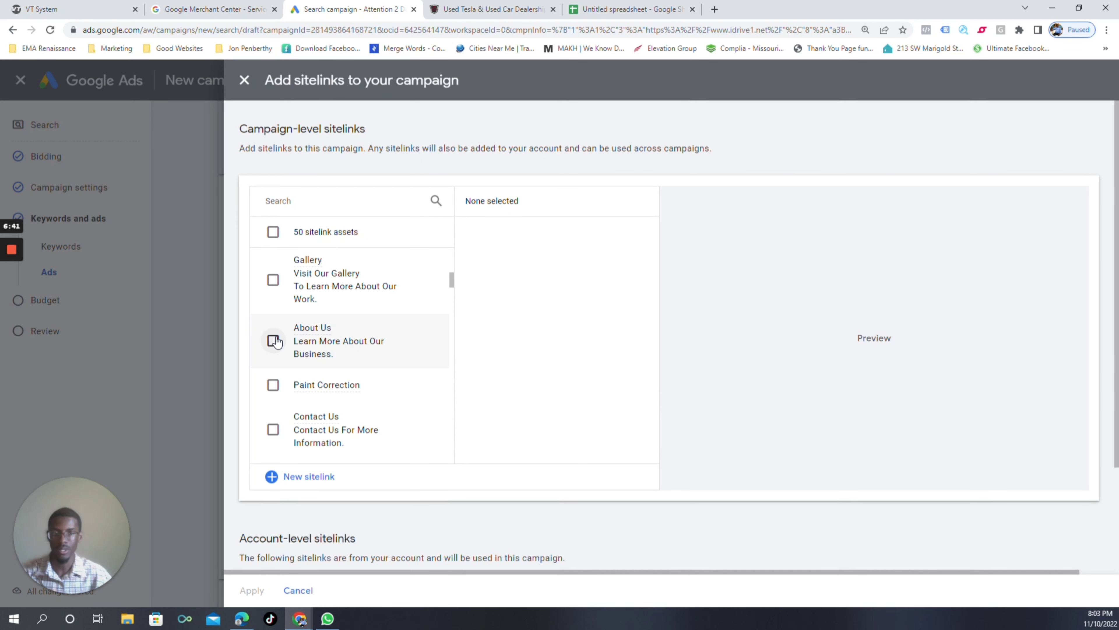
pyautogui.click(244, 80)
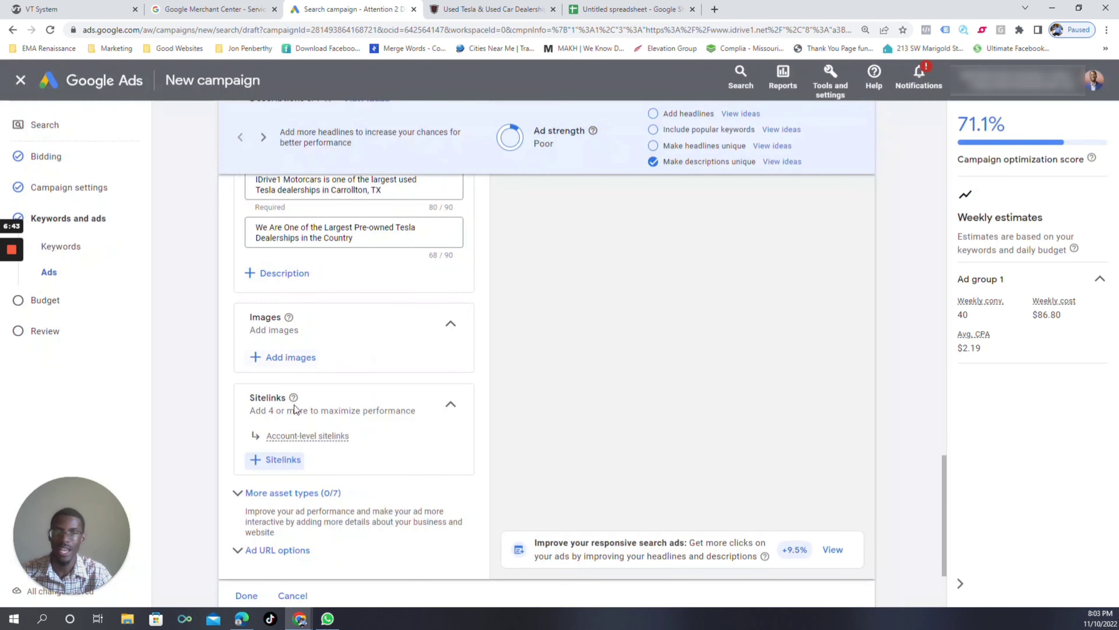
# Step: Continue to the budget stage and set a custom average daily budget of $10.00, skipping the identity confirmation
pyautogui.scroll(-3, 649, 459)
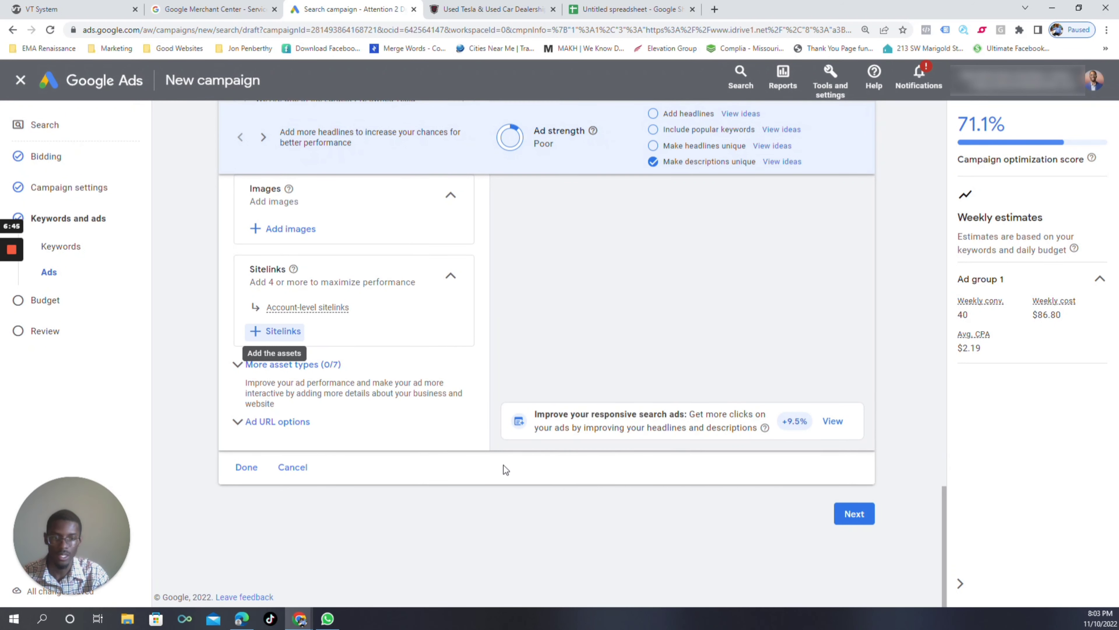
pyautogui.click(854, 520)
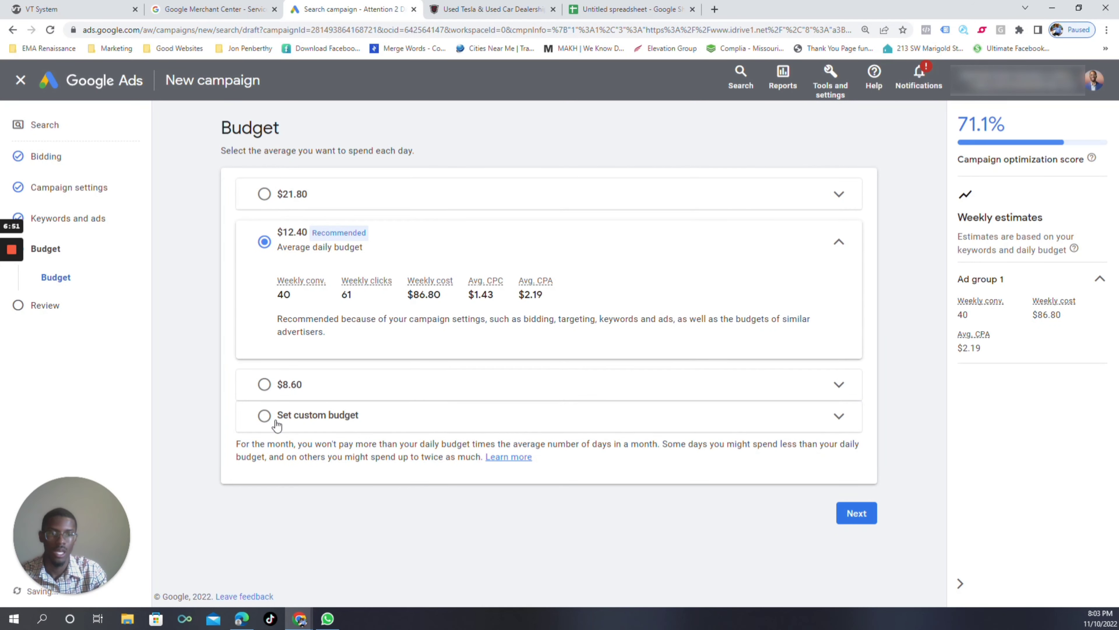
pyautogui.click(284, 421)
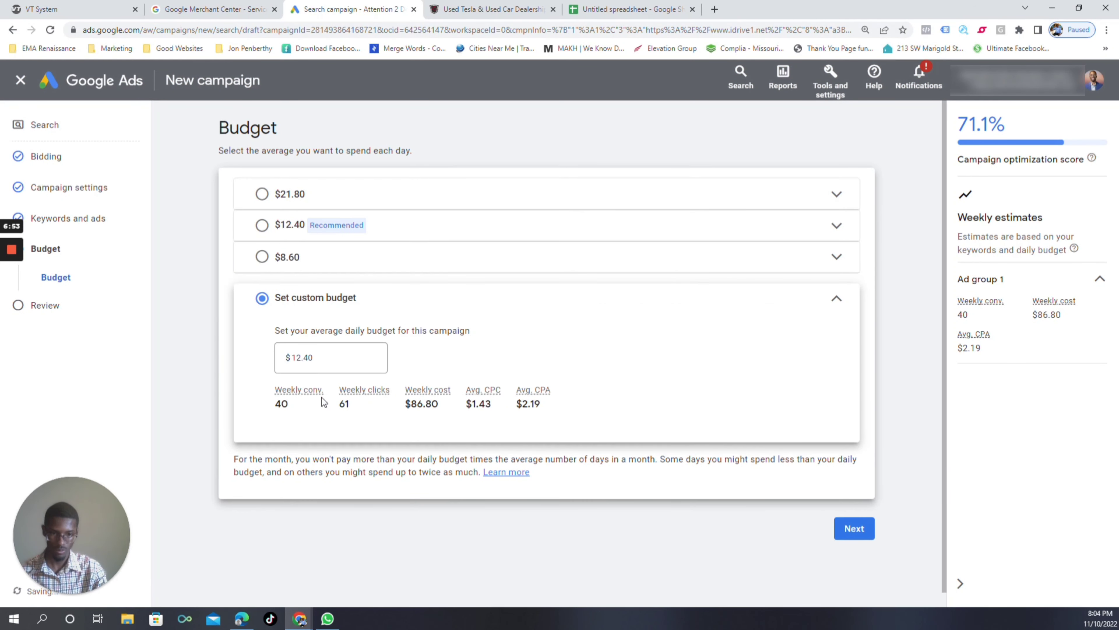
pyautogui.click(326, 357)
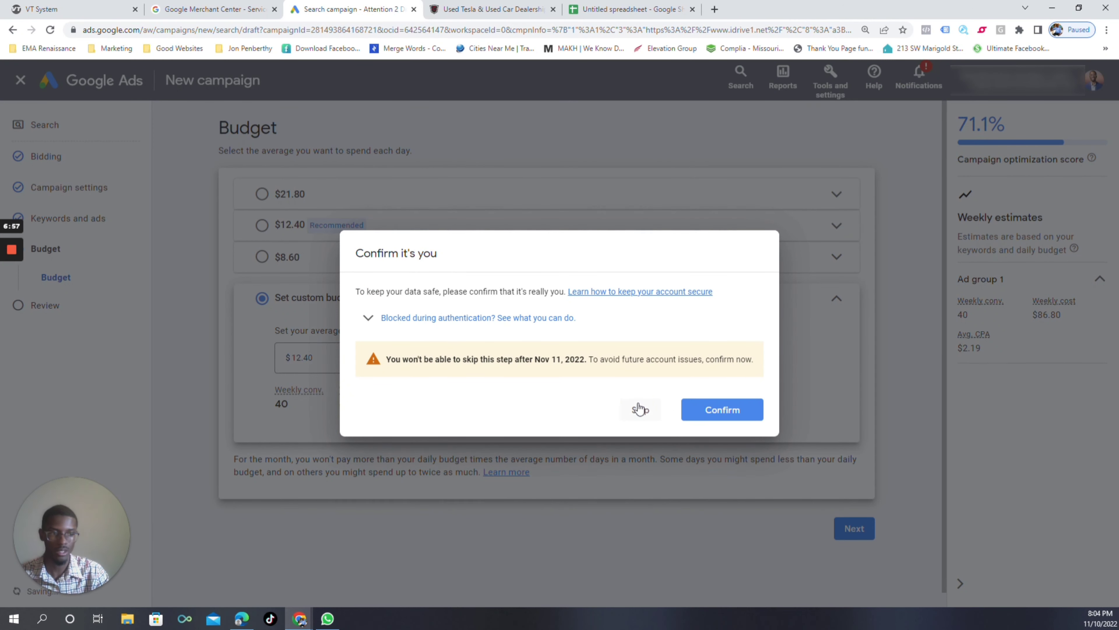
pyautogui.click(639, 408)
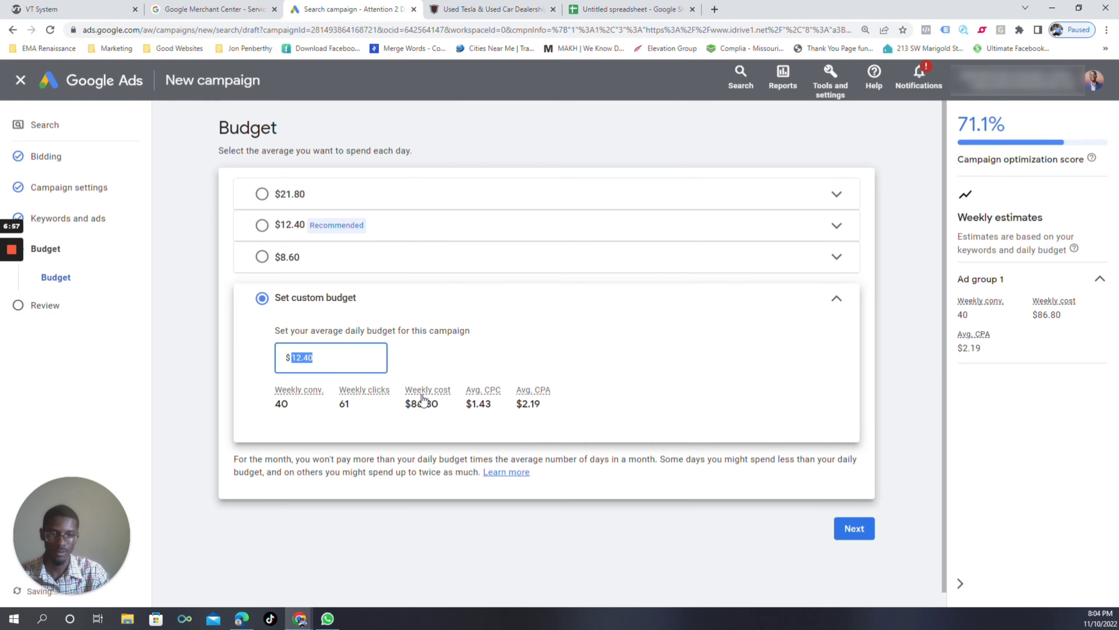
pyautogui.write('10')
pyautogui.click(382, 516)
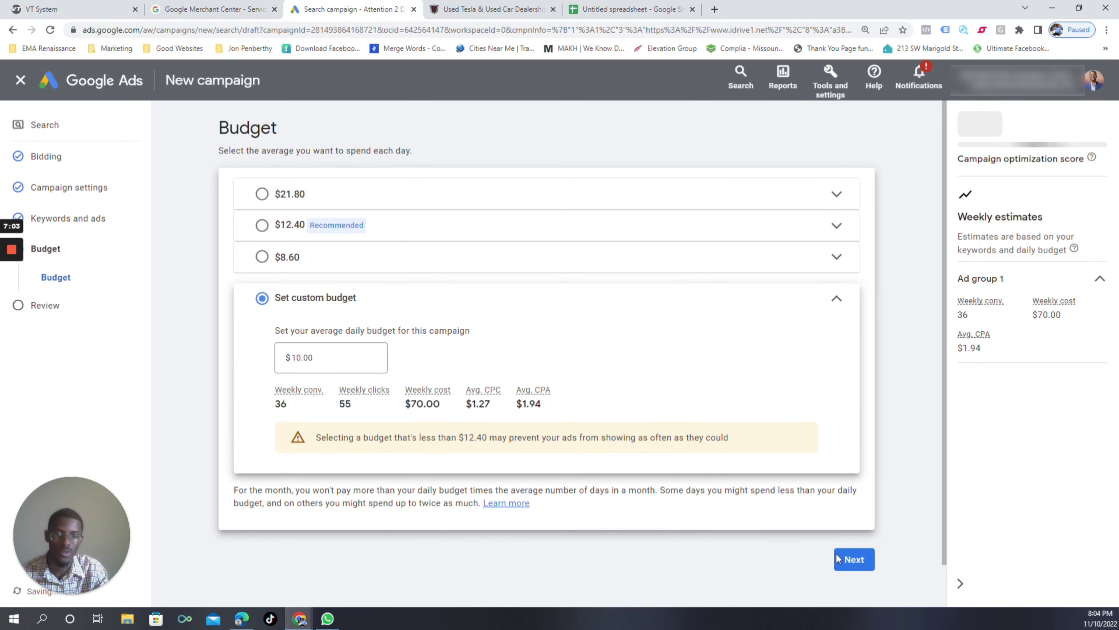
# Step: Proceed to the campaign review and check the summary of its name, goal, bidding and campaign settings
pyautogui.click(856, 559)
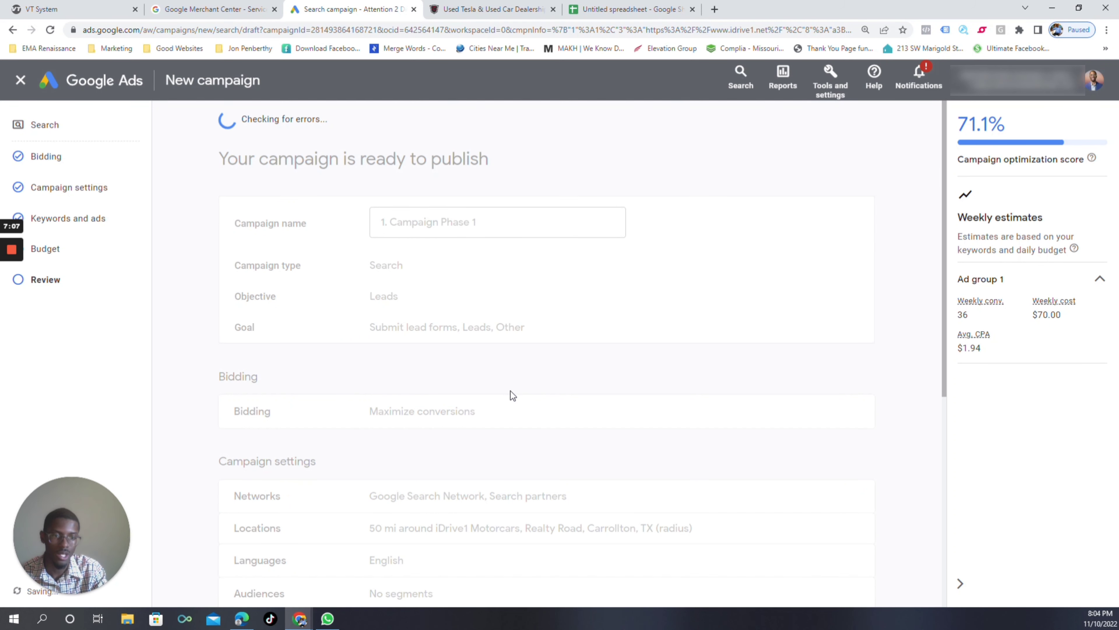
pyautogui.scroll(-3, 510, 393)
pyautogui.scroll(-5, 511, 393)
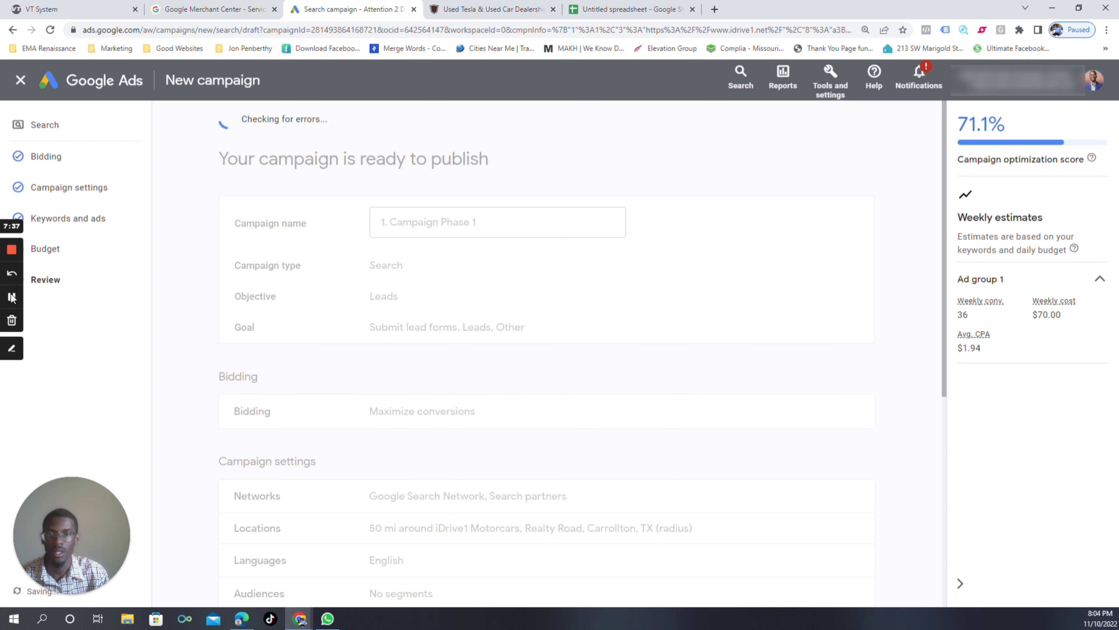
pyautogui.click(11, 297)
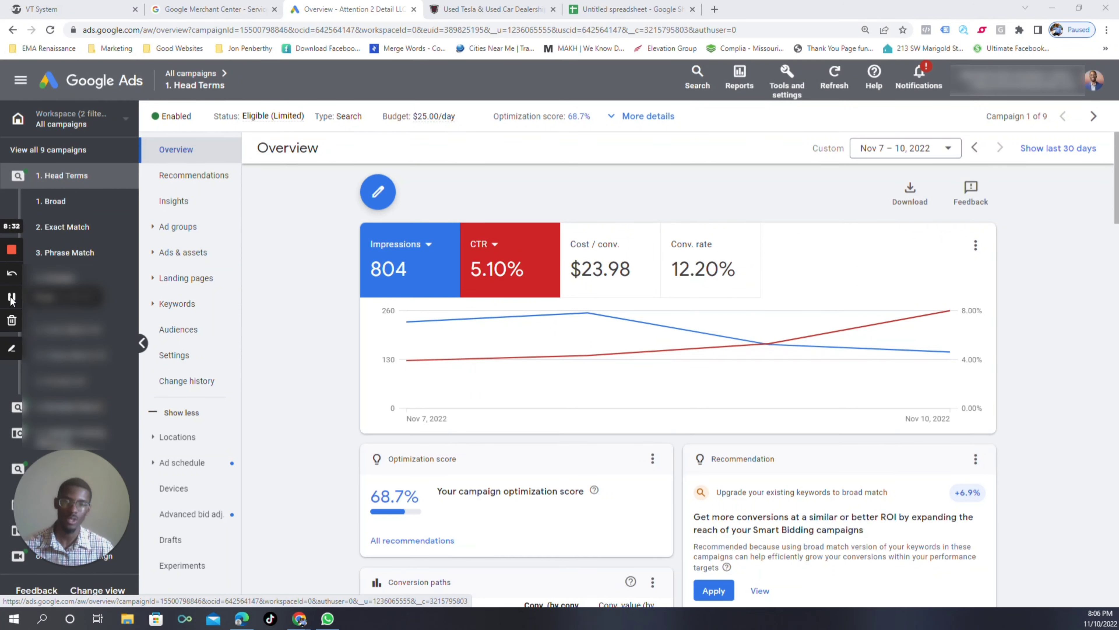
# Step: Examine the search keywords of the 1. Broad ad group in the 1. Head Terms campaign
pyautogui.click(107, 211)
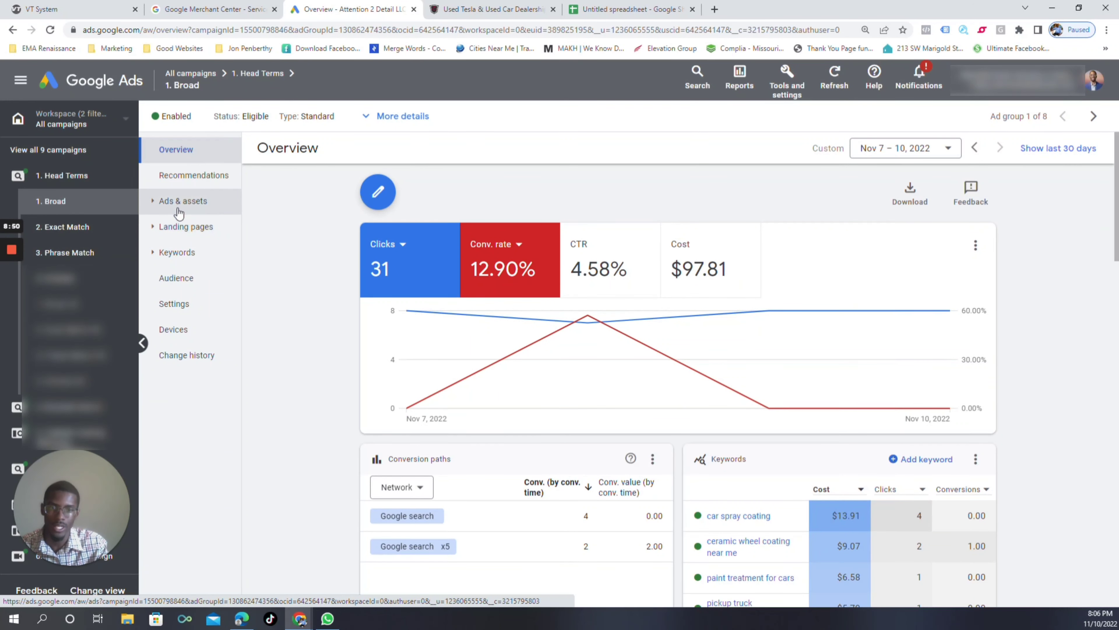
pyautogui.click(173, 252)
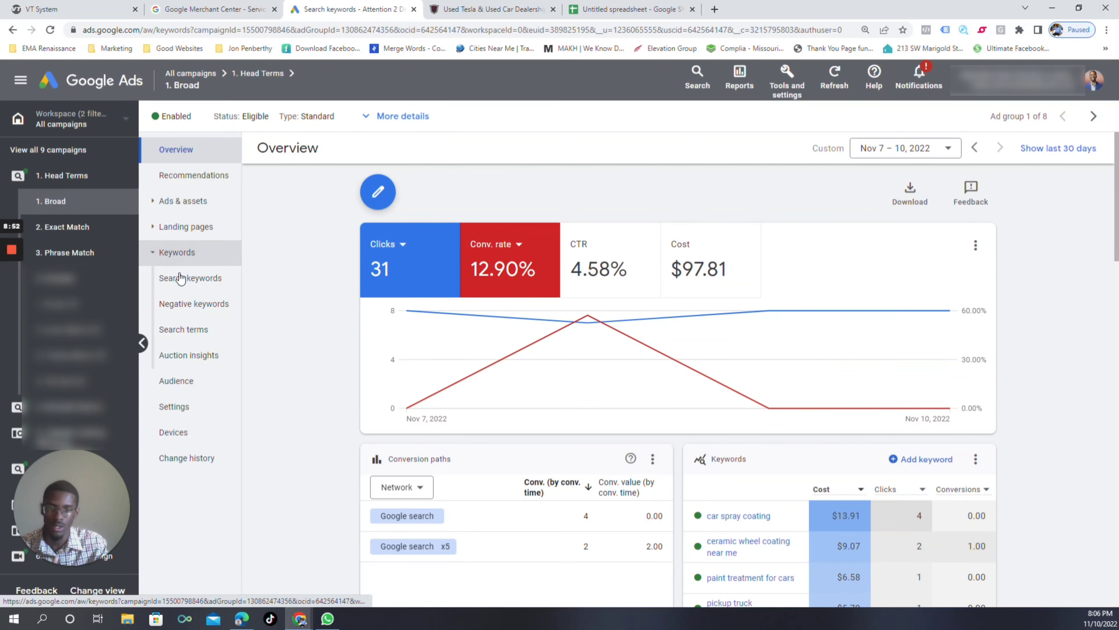
pyautogui.scroll(-5, 322, 366)
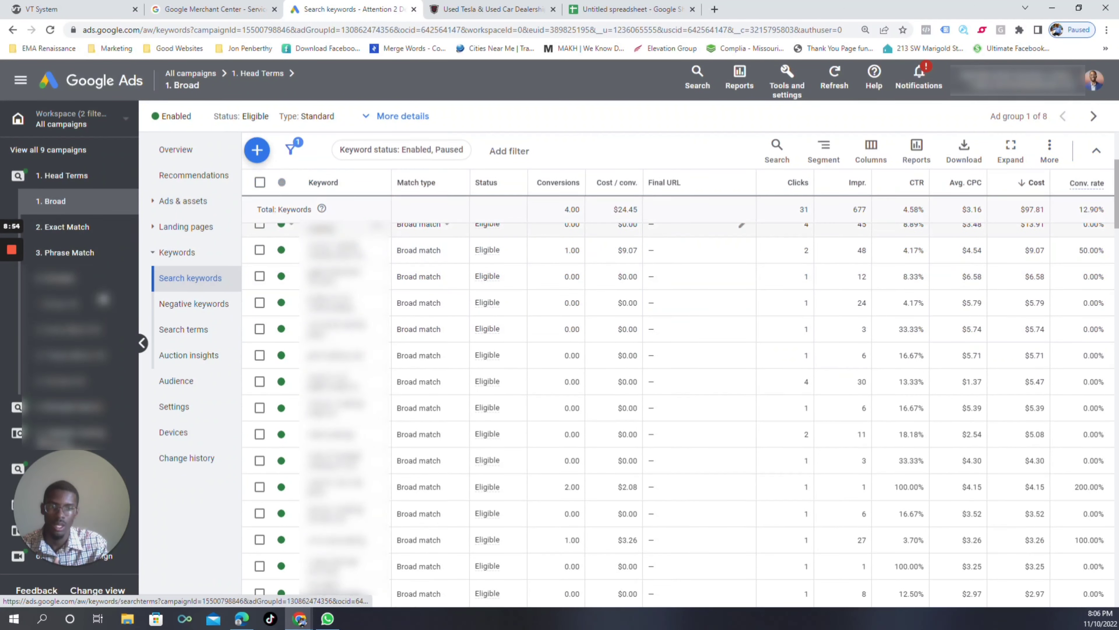
# Step: Examine the search keywords of the 2. Exact Match and 3. Phrase Match ad groups in the same campaign
pyautogui.click(79, 229)
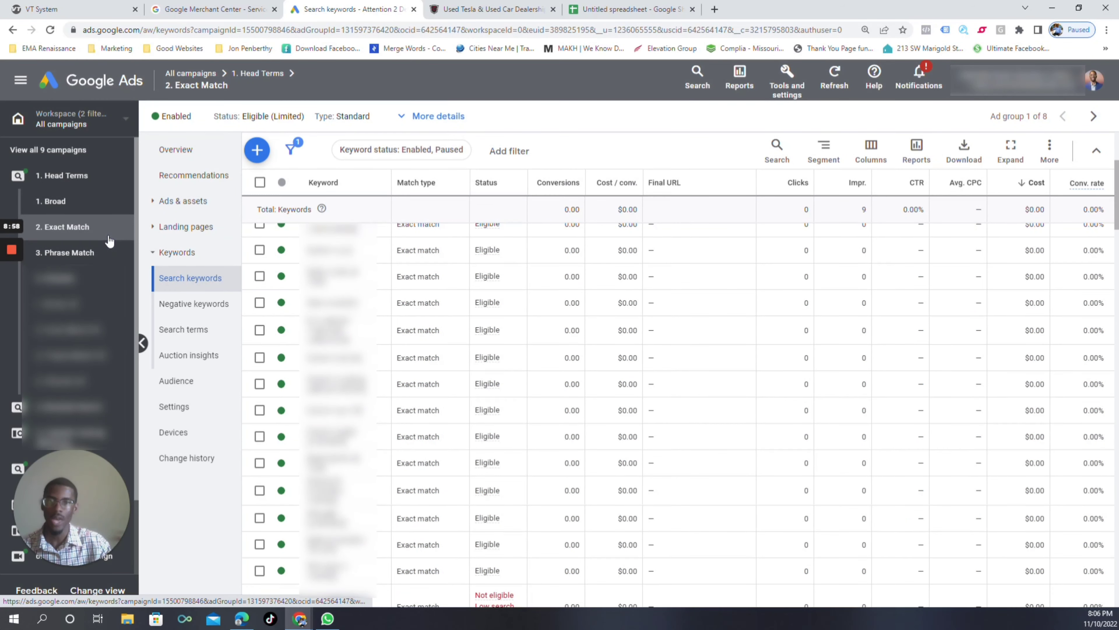
pyautogui.scroll(3, 330, 327)
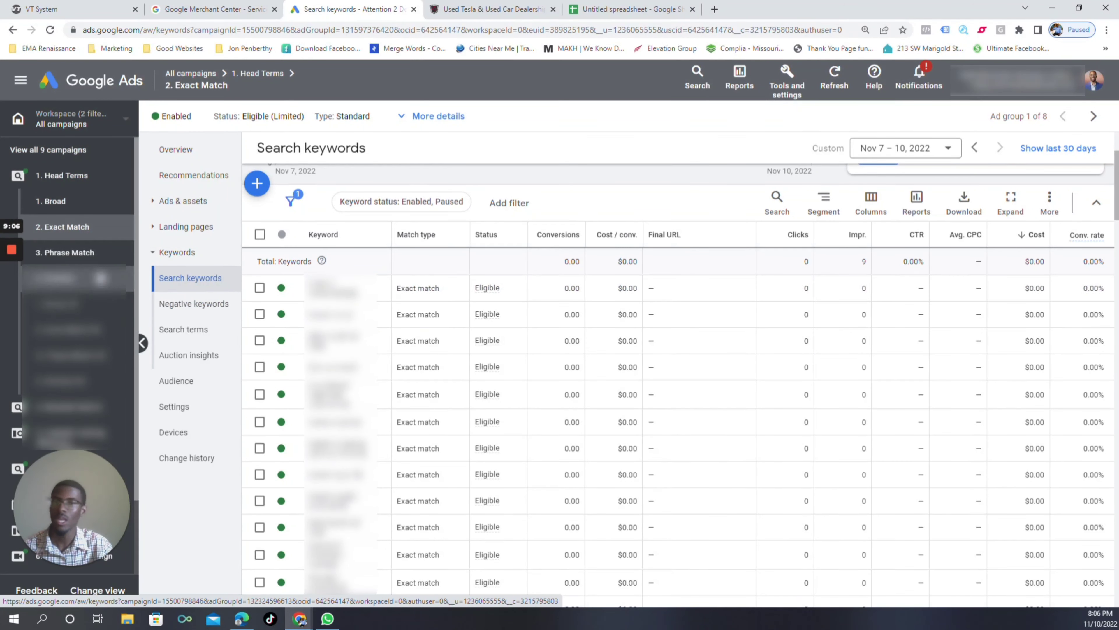
pyautogui.click(93, 259)
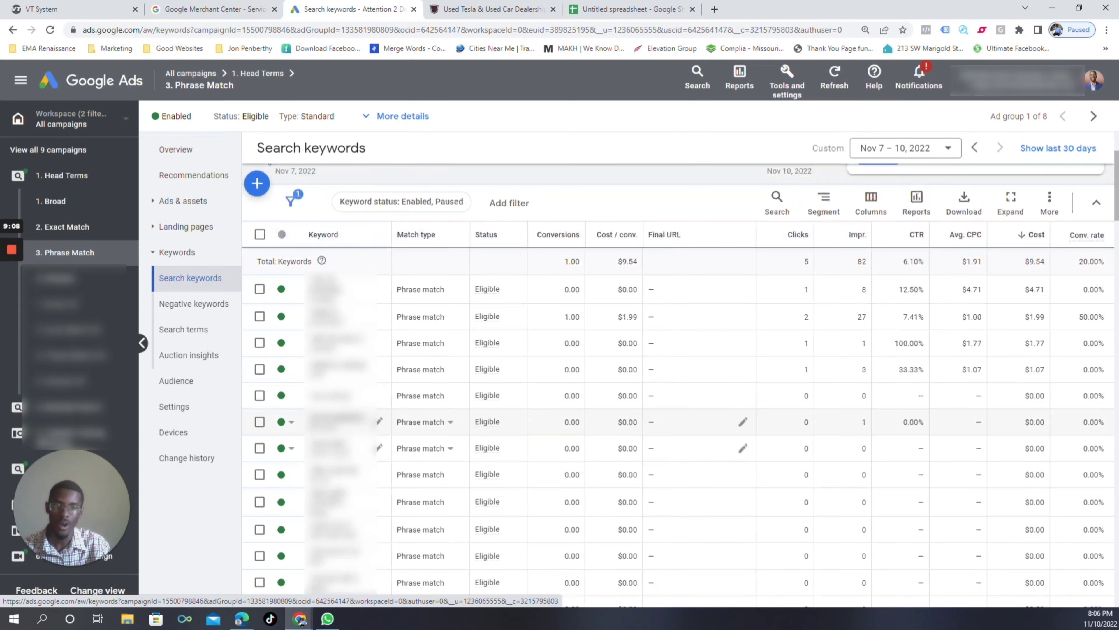